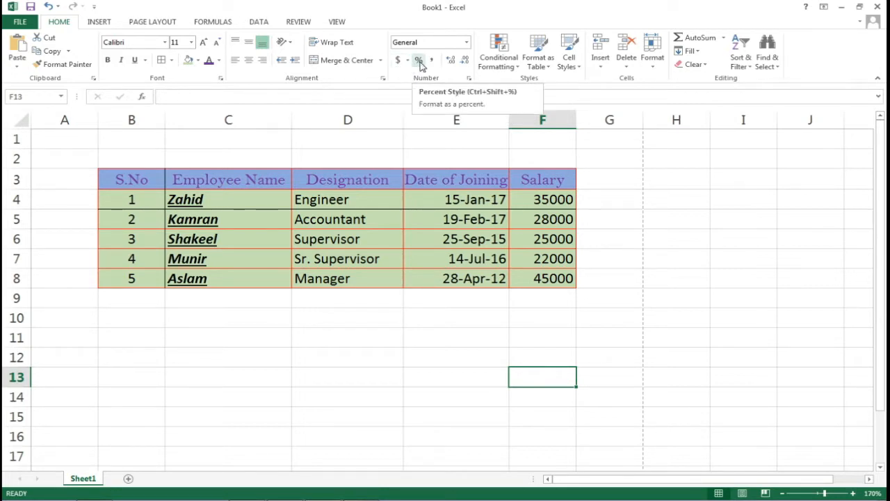
Select the joining dates E4:E8, then E11, and look over the number format list without changing anything
click(447, 202)
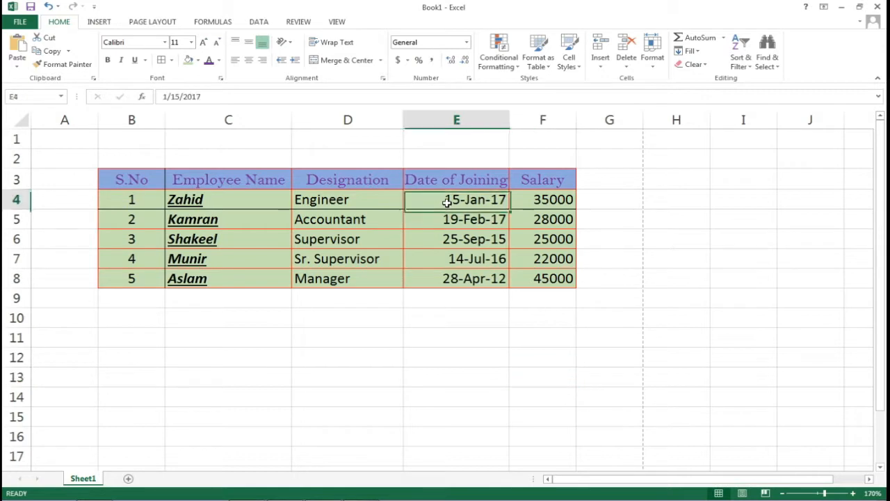
drag(448, 202, 441, 278)
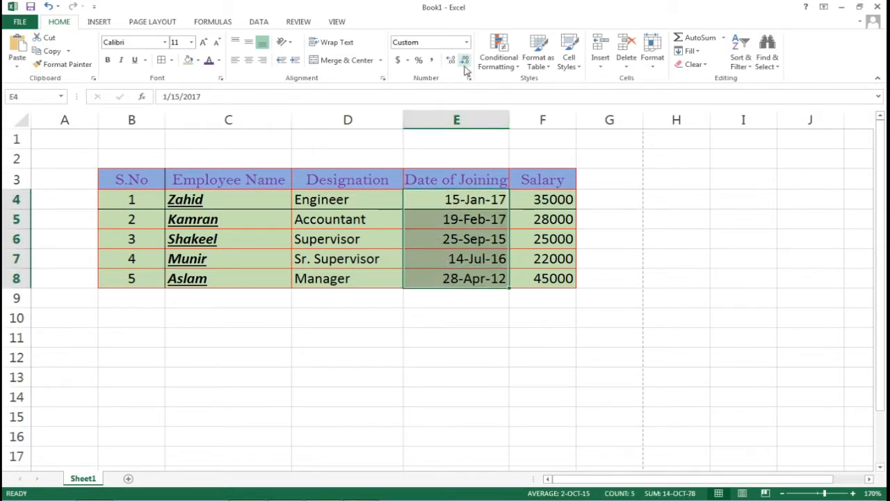
click(459, 338)
click(465, 44)
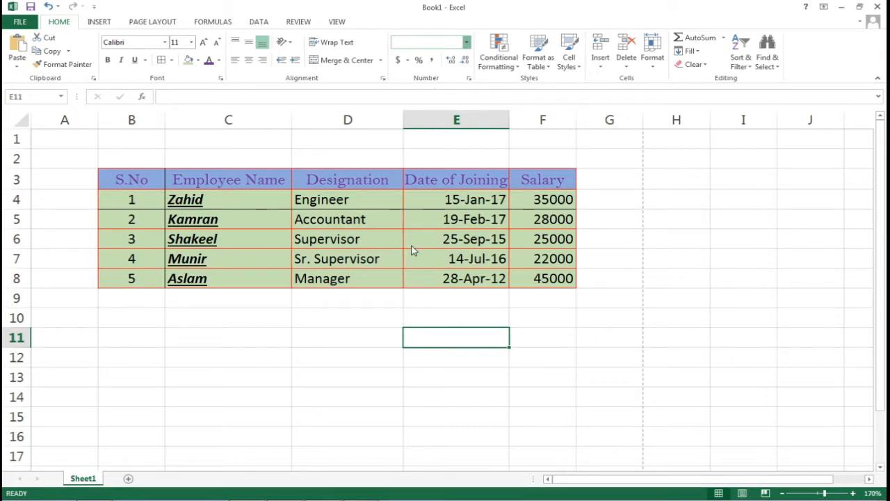
key(Escape)
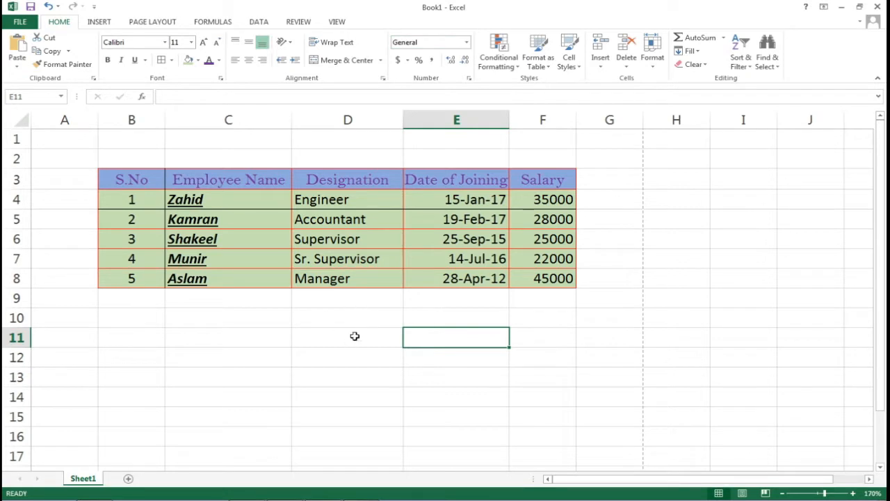
Enter 56 in D11 with Number format so it displays as 56.00
click(354, 336)
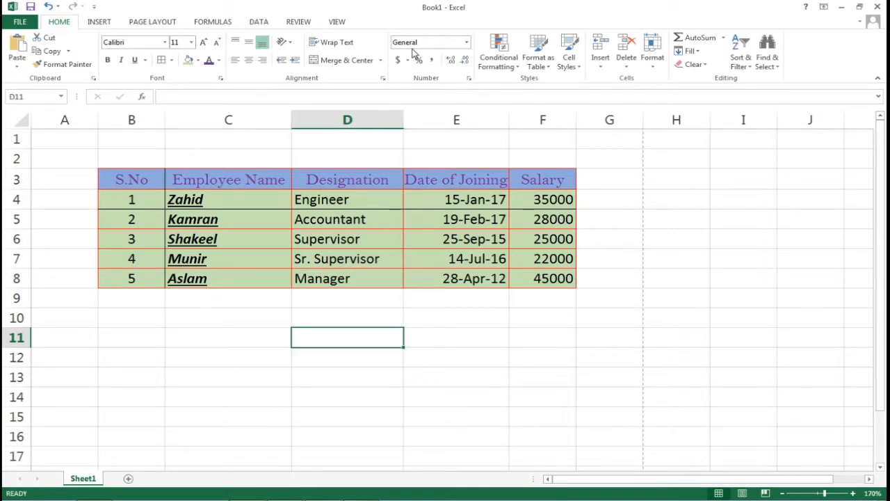
click(467, 44)
text(56)
key(Return)
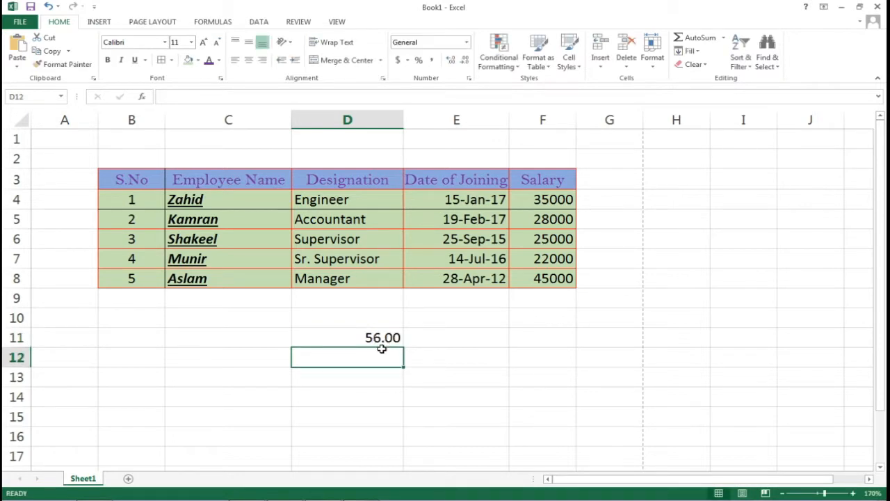
click(407, 343)
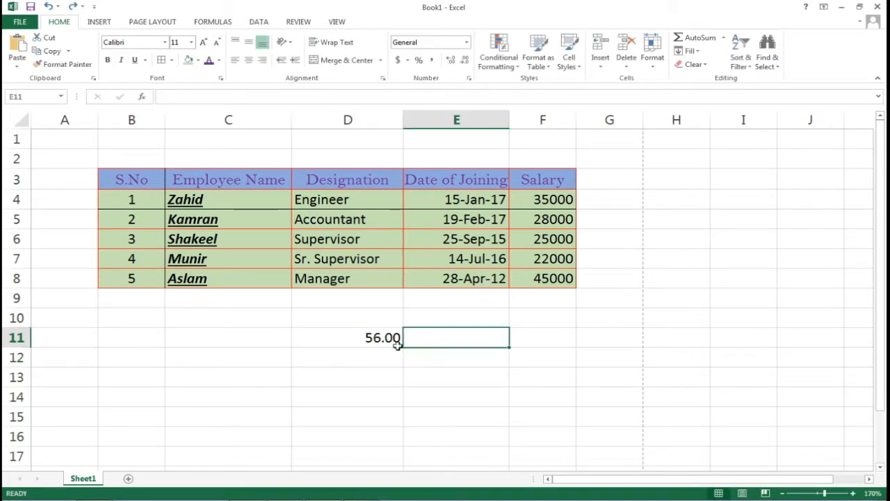
click(379, 342)
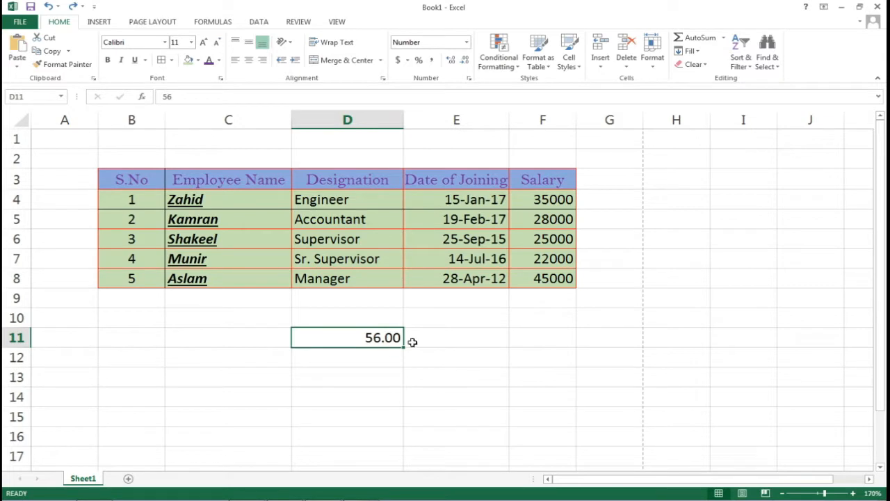
Enter a plain General 56 in G10 for comparison
click(610, 318)
text(56)
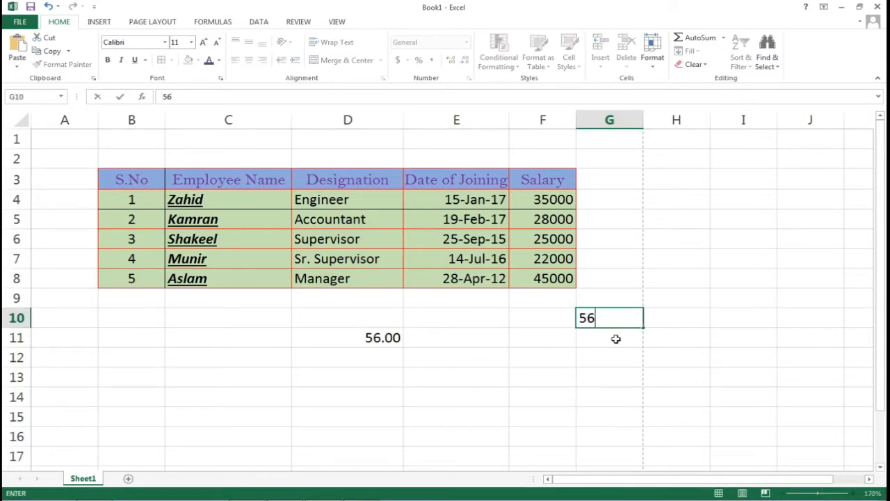
key(Return)
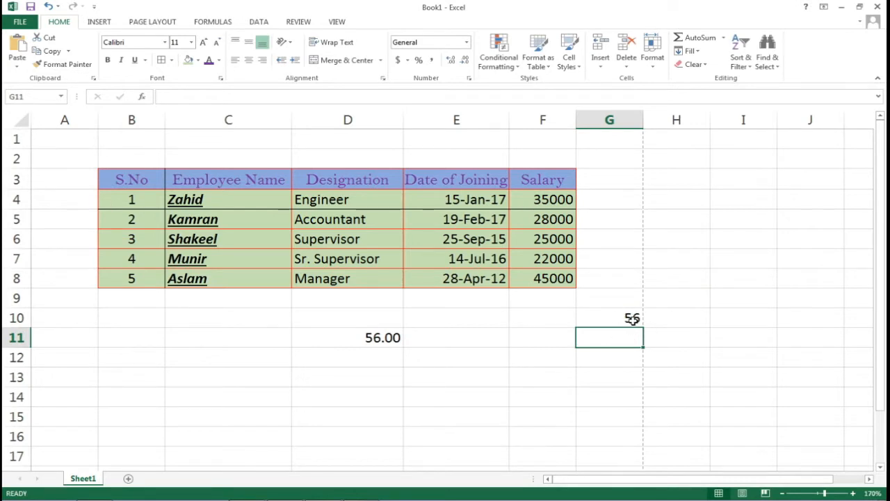
click(631, 319)
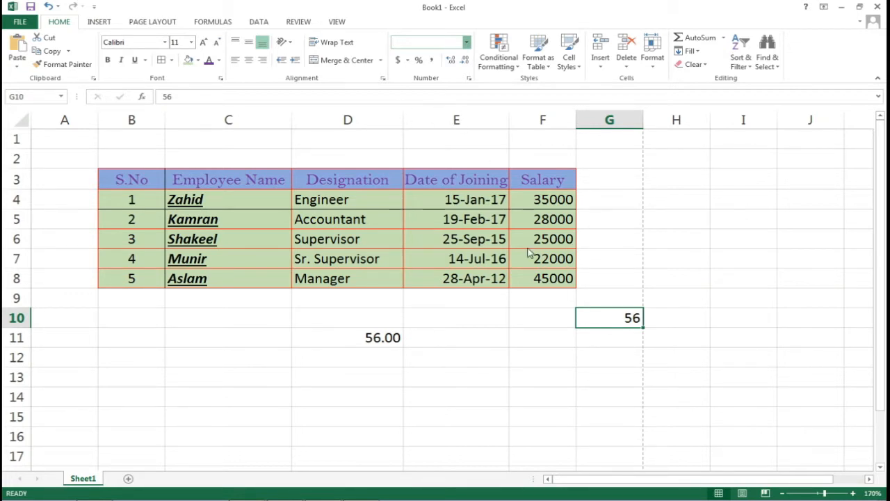
Format salaries F4:F8 as Currency with zero decimals, showing $35,000 to $45,000
key(Escape)
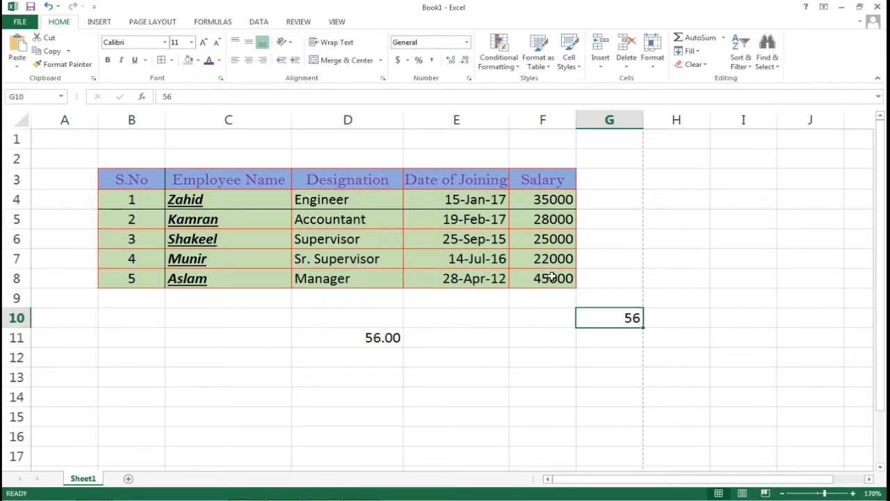
click(551, 276)
drag(548, 200, 550, 276)
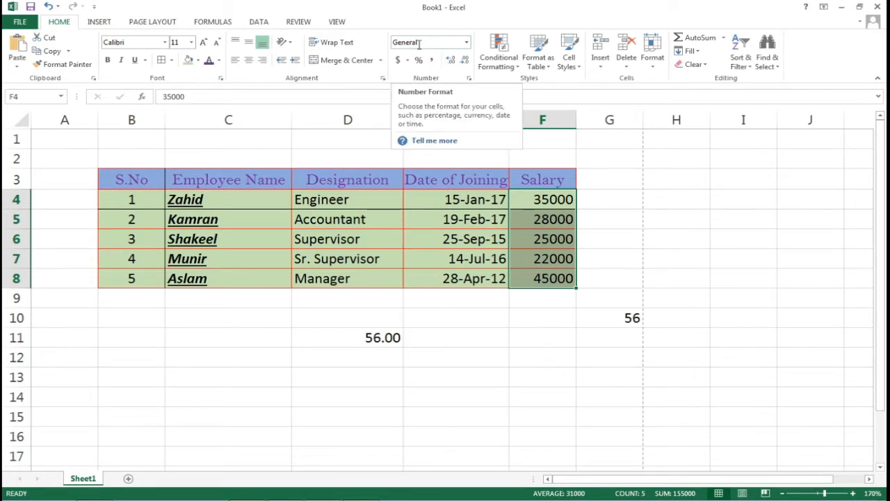
click(467, 46)
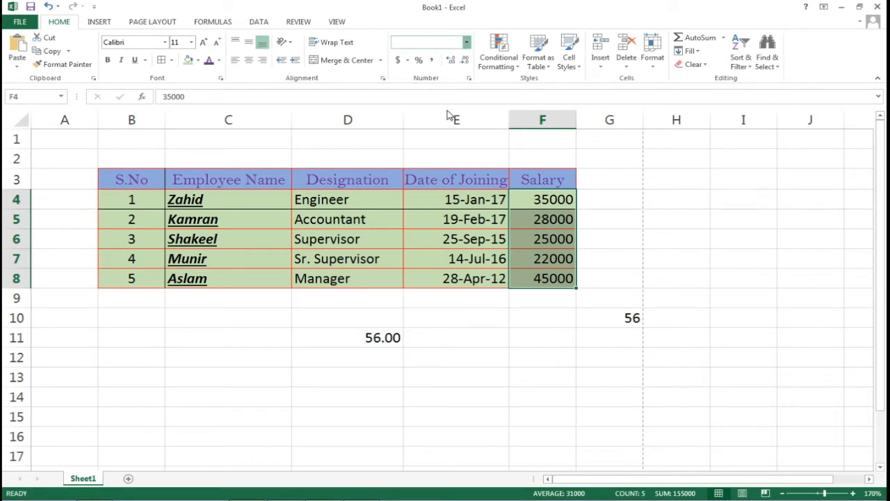
text(Currency)
key(Return)
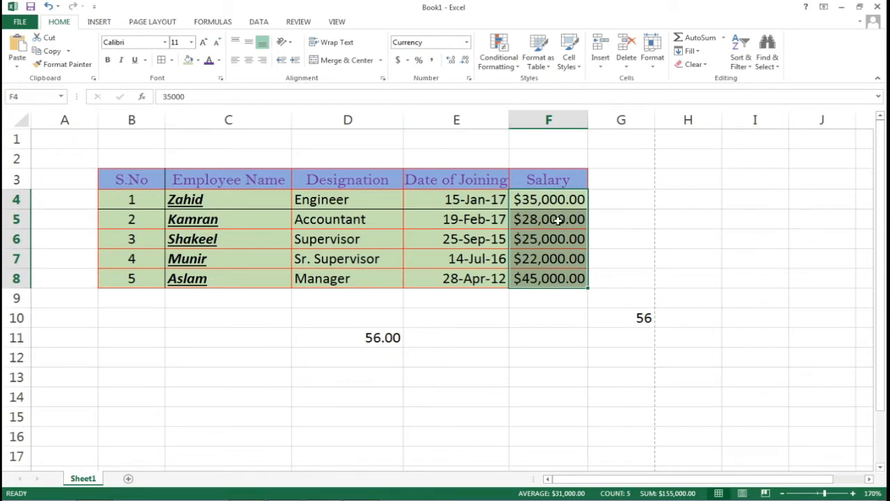
click(464, 61)
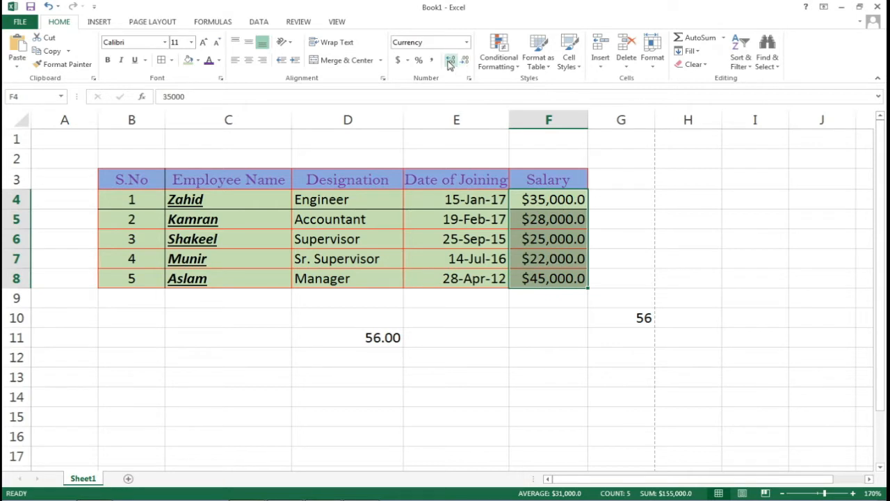
click(449, 61)
click(465, 61)
click(465, 60)
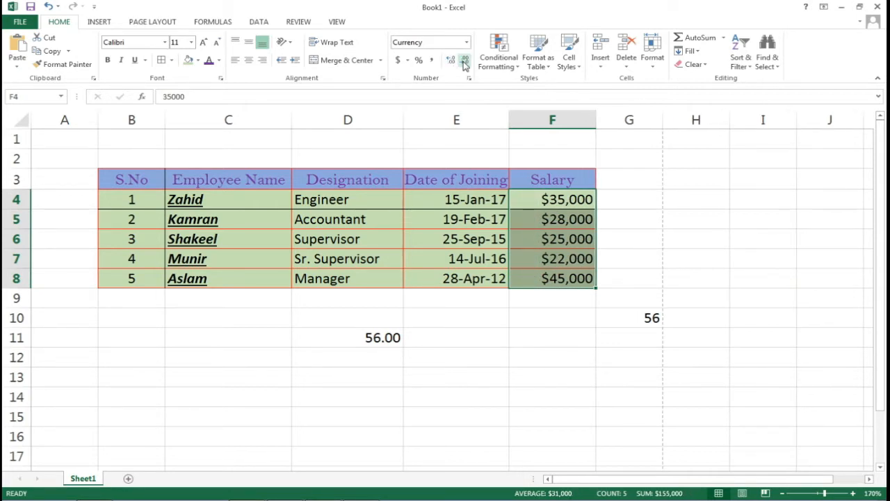
click(465, 61)
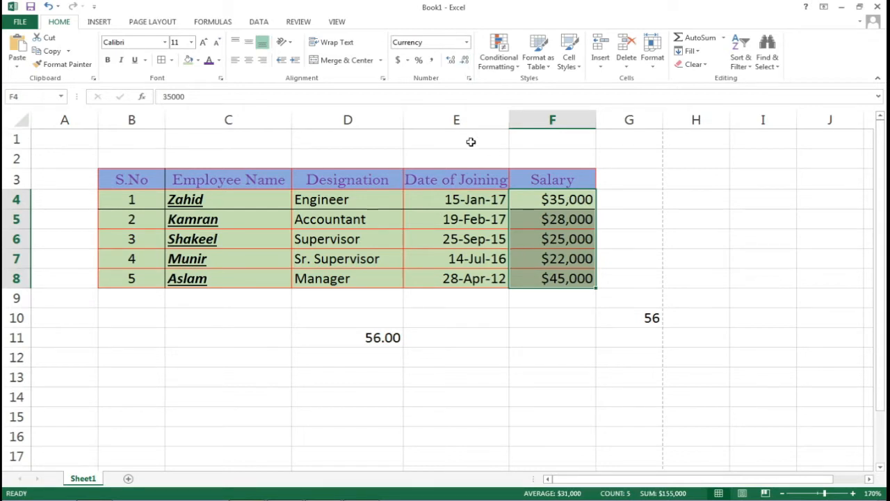
click(466, 43)
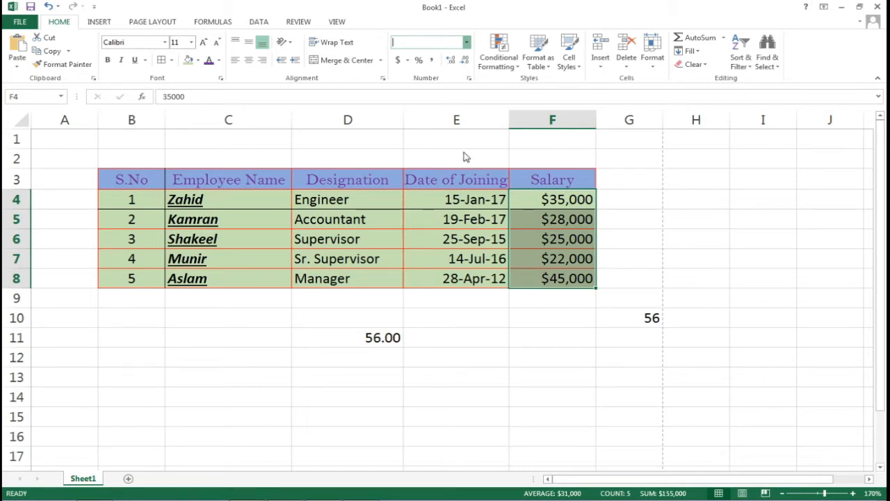
Apply the Accounting format with zero decimals to the salary in F7
click(542, 260)
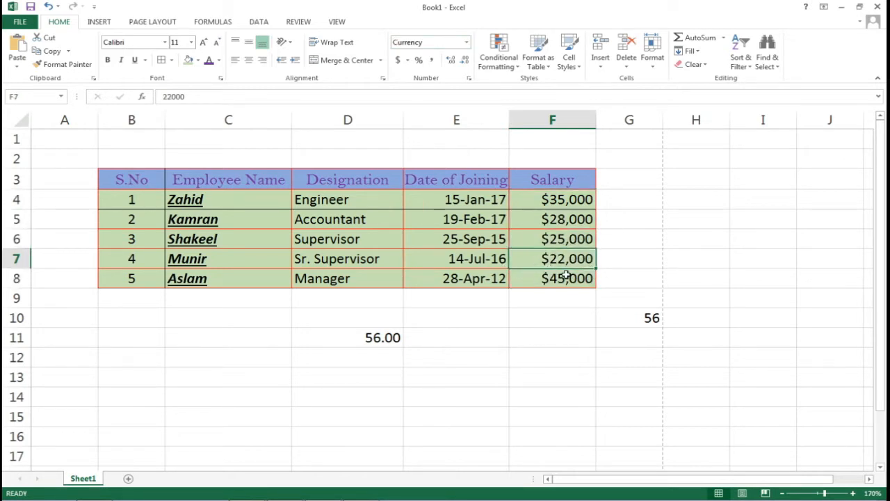
click(467, 46)
click(451, 146)
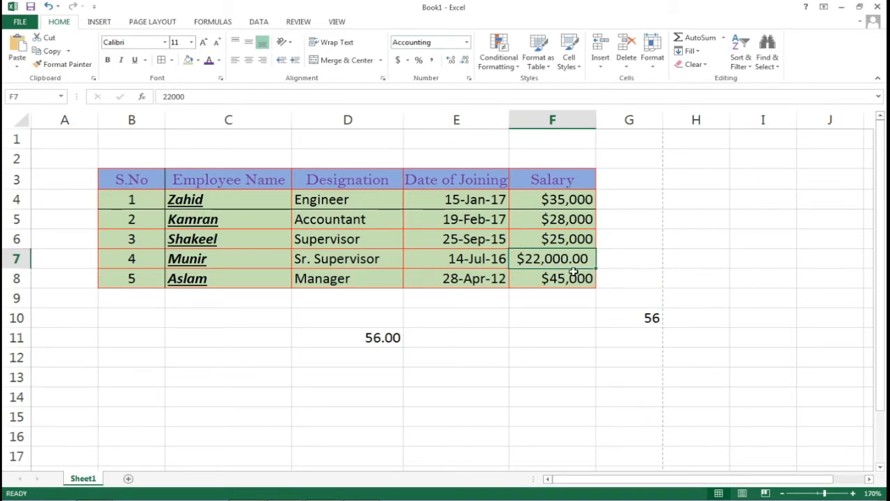
click(465, 61)
click(464, 61)
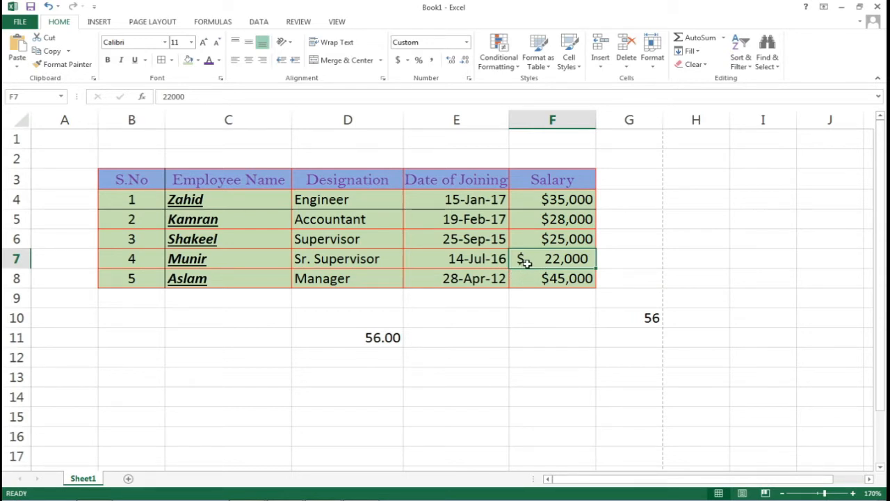
Compare F6's Currency look against F7's Accounting look
click(547, 243)
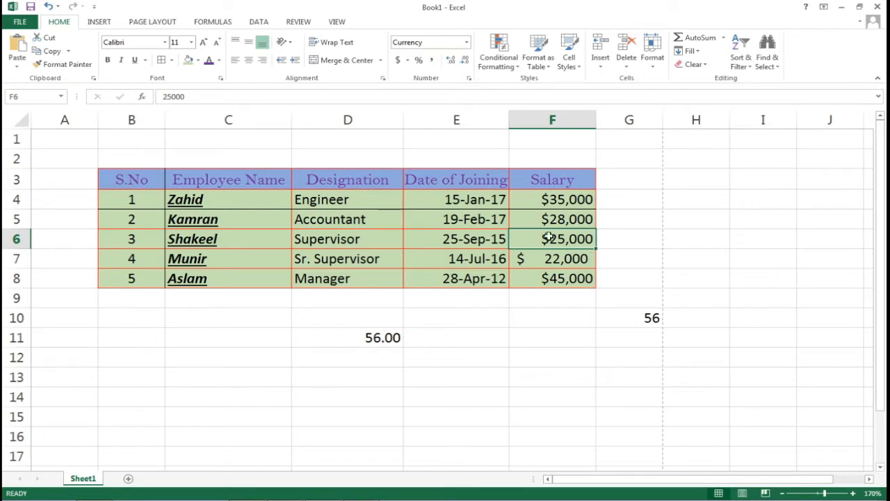
click(527, 260)
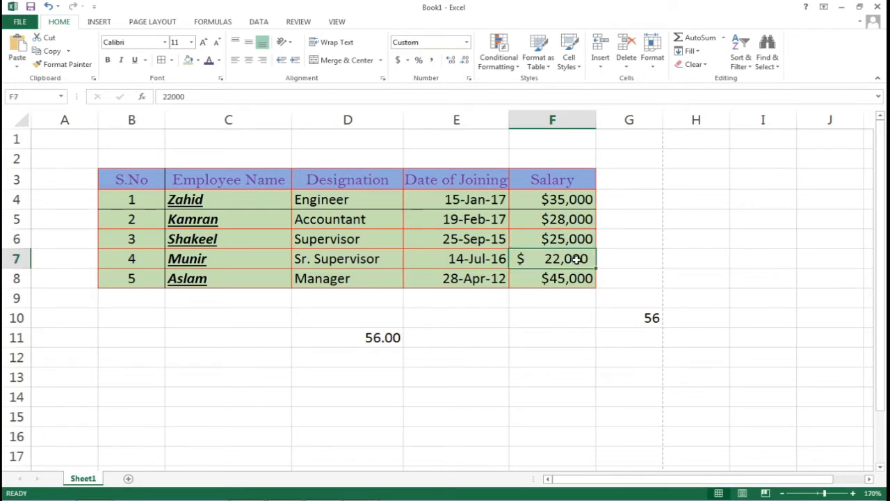
click(566, 242)
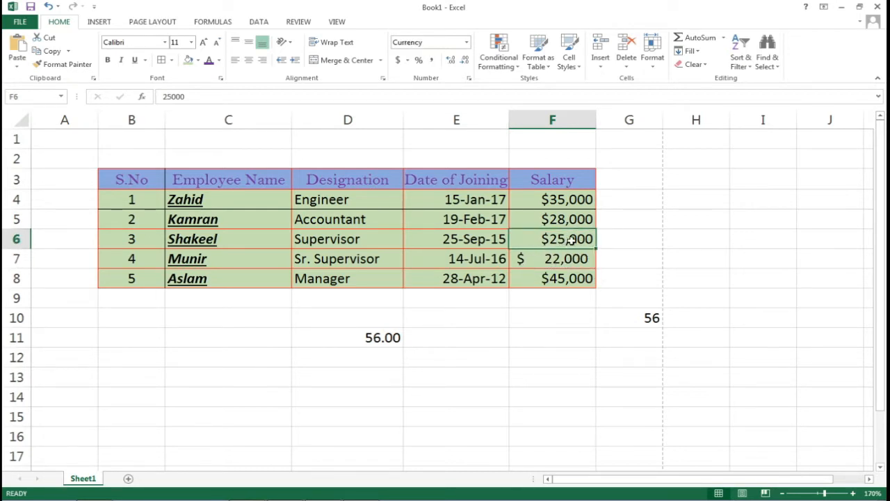
key(Down)
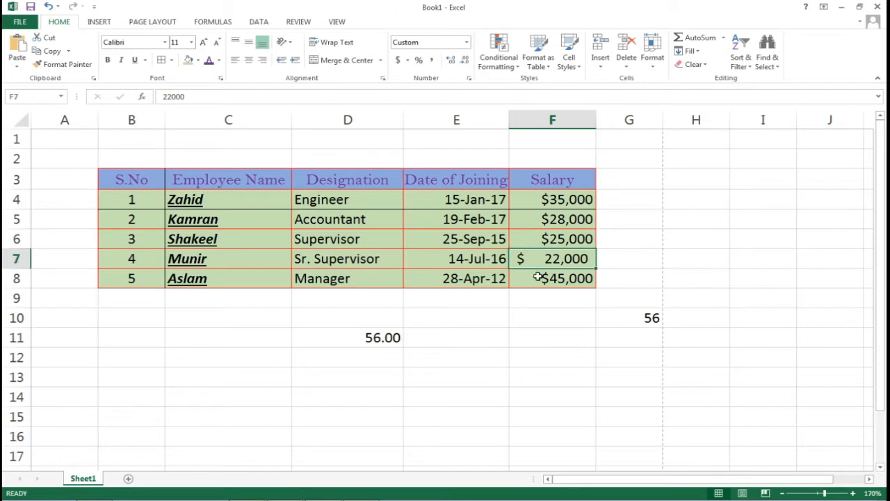
click(466, 42)
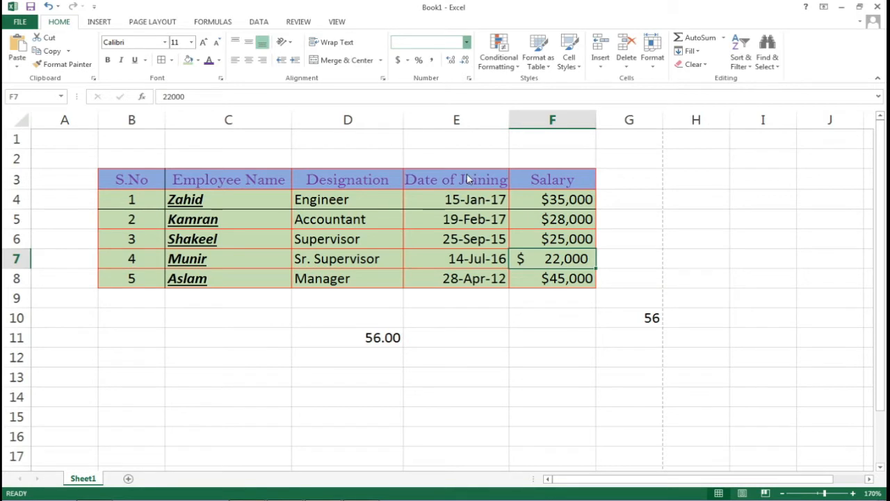
key(Escape)
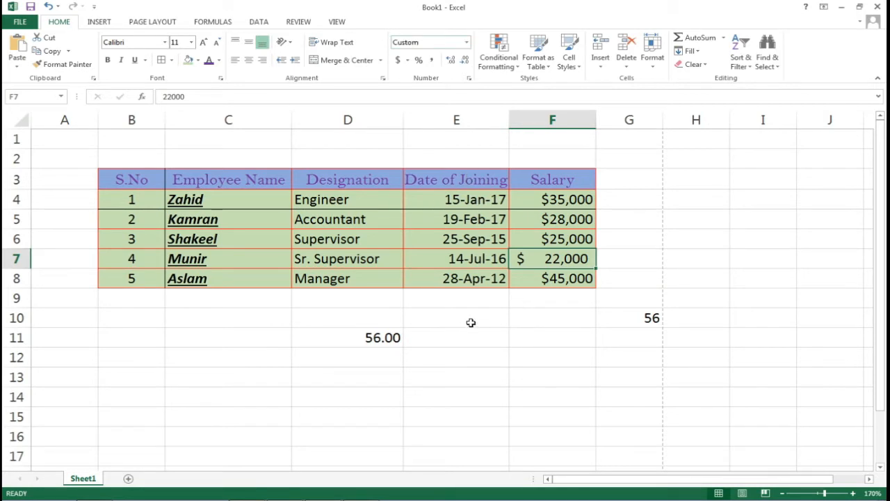
Apply Long Date to E4 and widen column E to fit Sunday, January 15, 2017
click(467, 198)
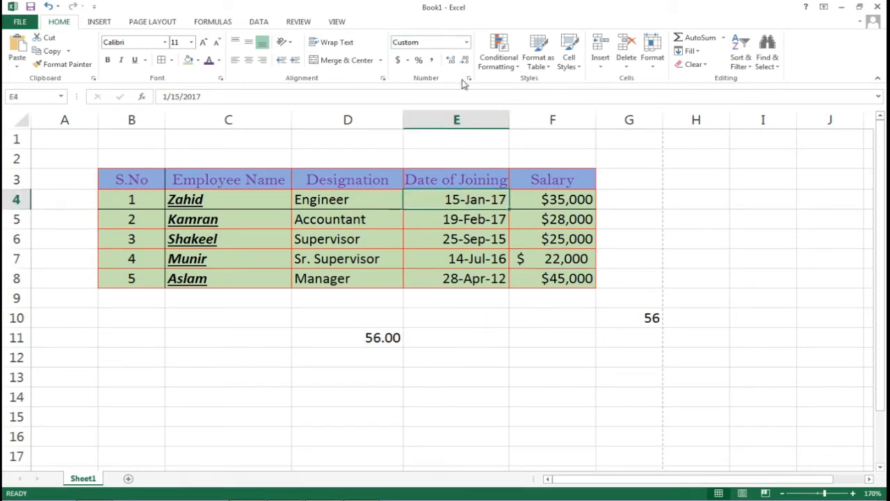
click(467, 43)
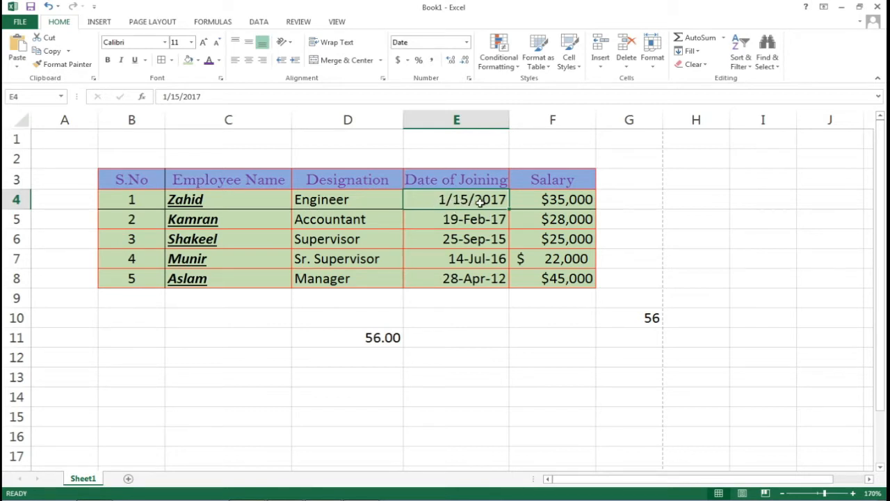
click(466, 43)
click(477, 195)
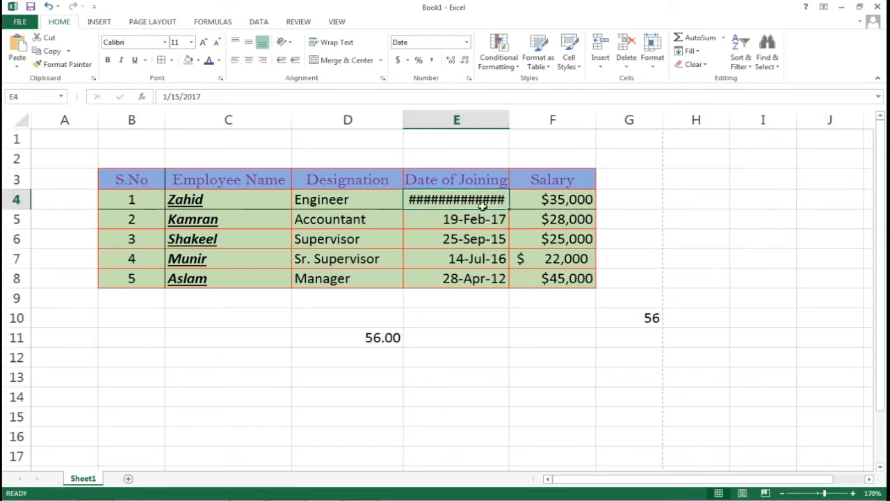
drag(508, 117, 601, 123)
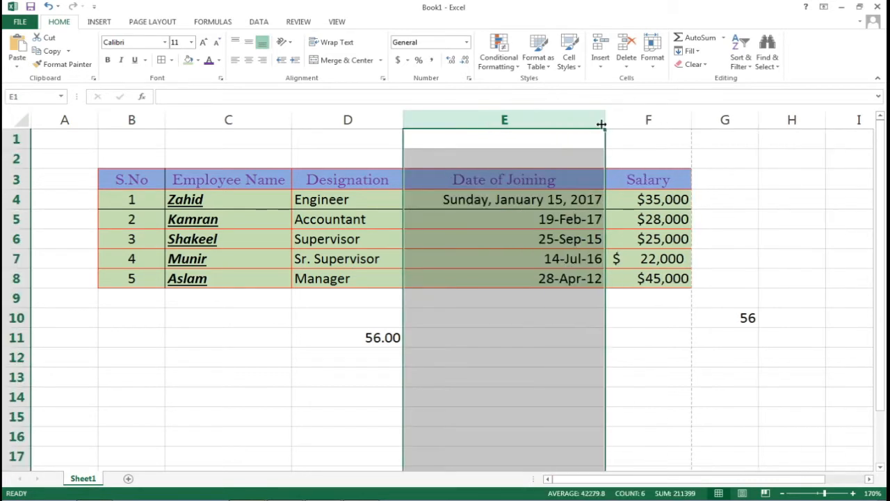
Check the other joining dates stay short and review E4's format in the list
click(543, 242)
click(545, 225)
click(538, 202)
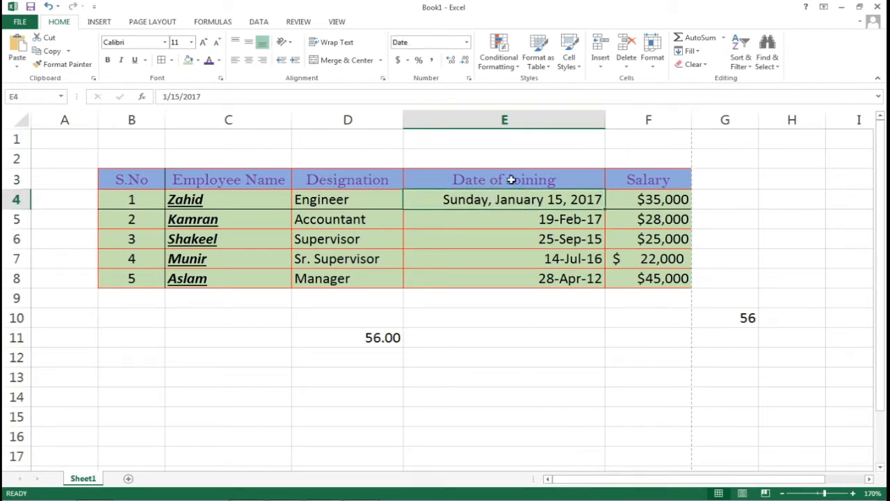
click(466, 42)
click(554, 197)
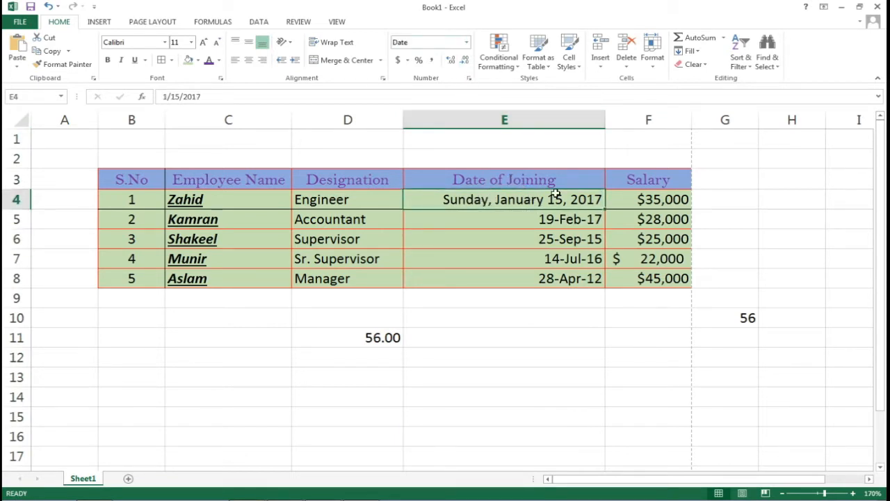
click(466, 43)
Type the label HH:MM:SS in E11
click(547, 336)
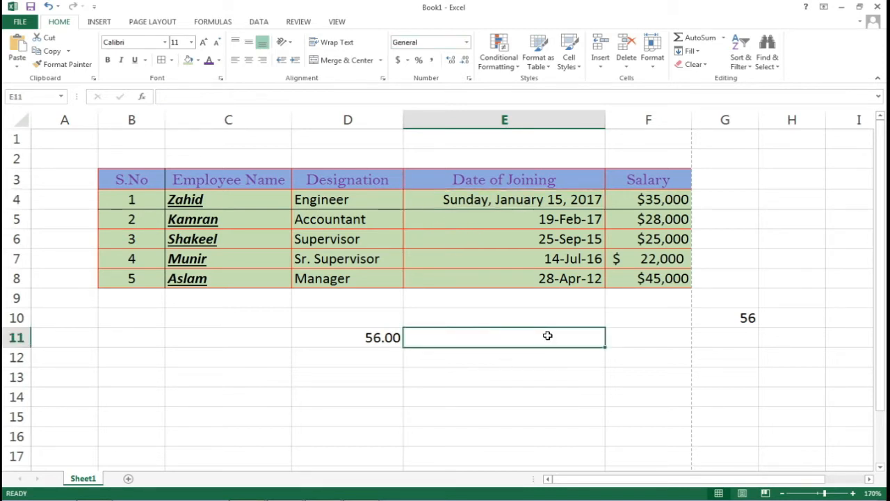
text(HH)
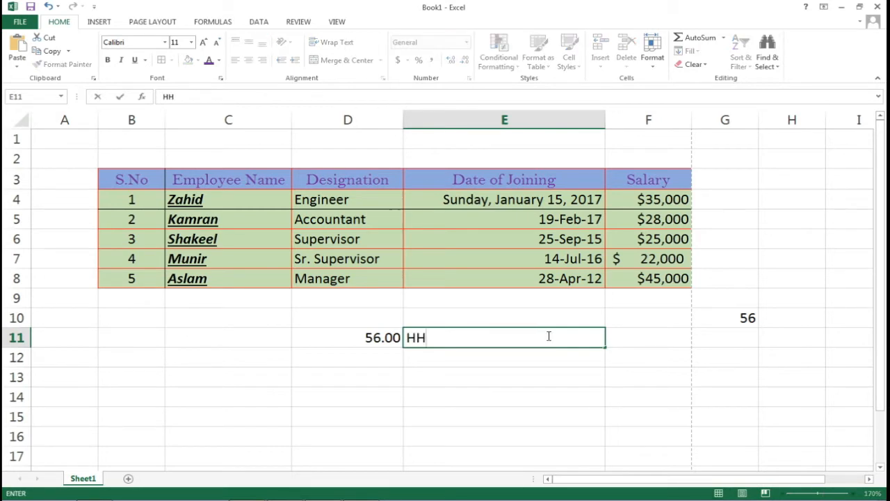
text(:MM:SS)
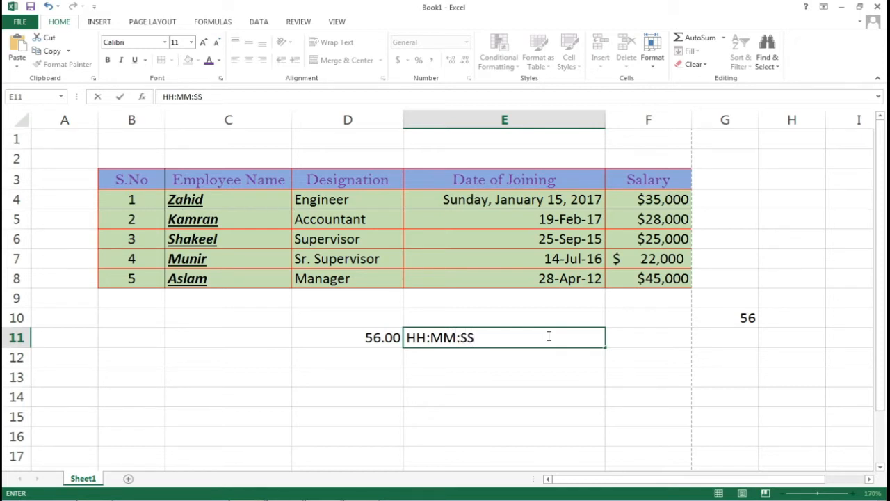
key(Return)
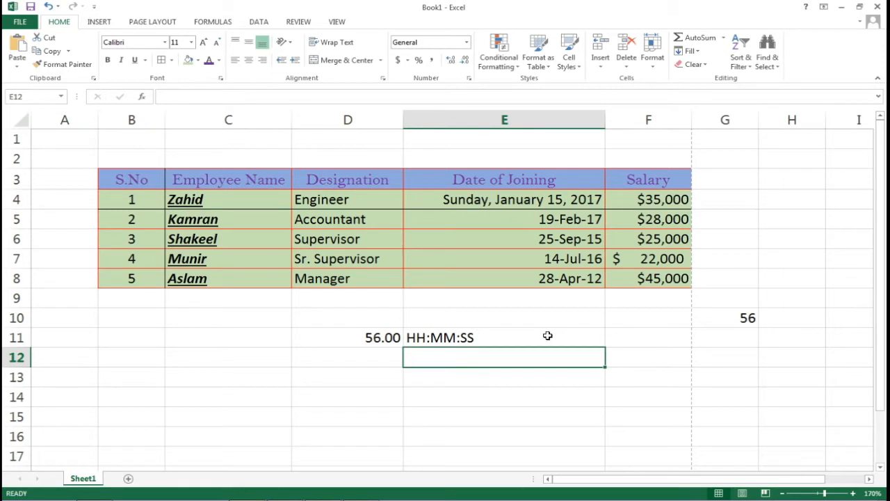
Enter 11:30:44 in E12 and apply the Time format
text(11)
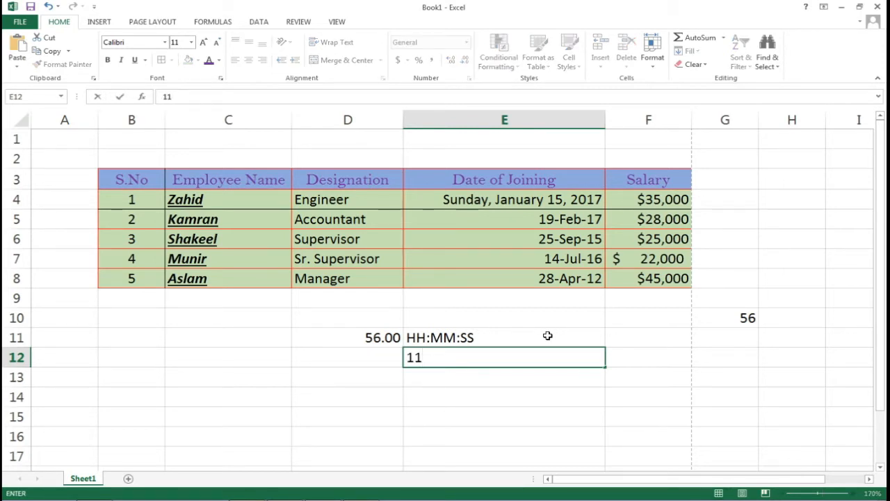
text(:30:44)
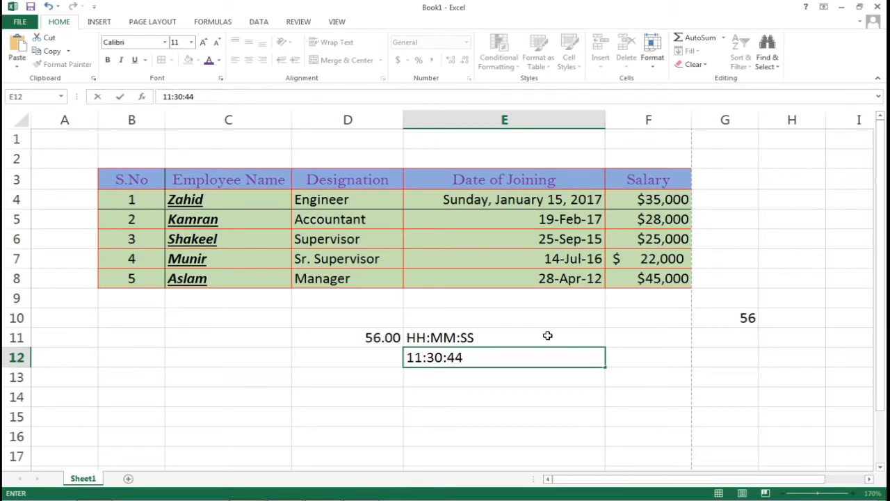
click(538, 338)
click(522, 353)
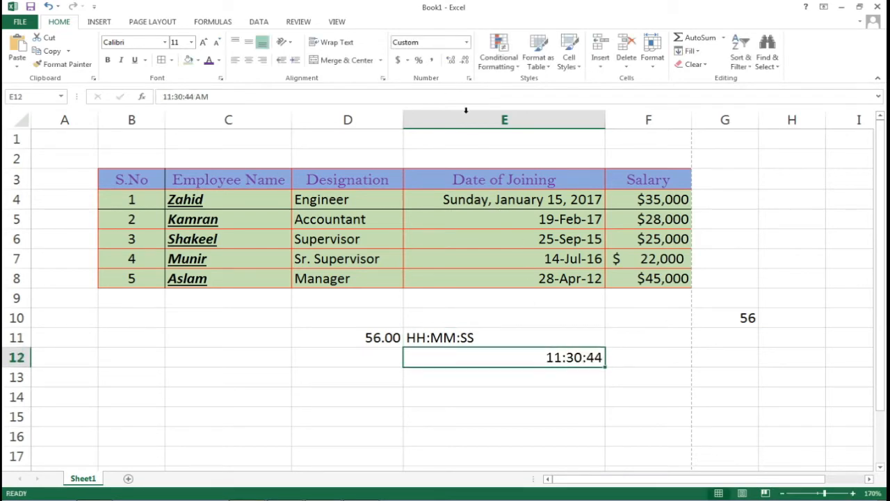
click(468, 44)
click(452, 221)
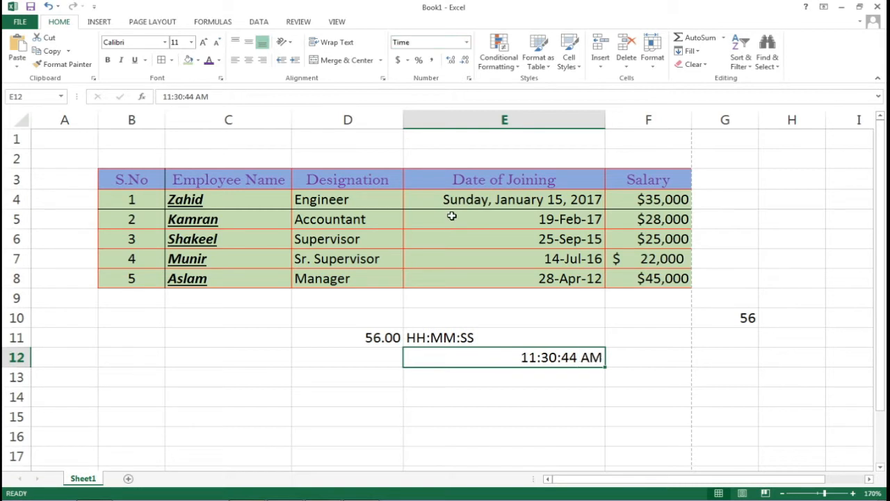
Edit E12's hour digit so the time reads 16:30:44
double_click(562, 358)
key(Left)
key(Left)
key(Left)
key(Left)
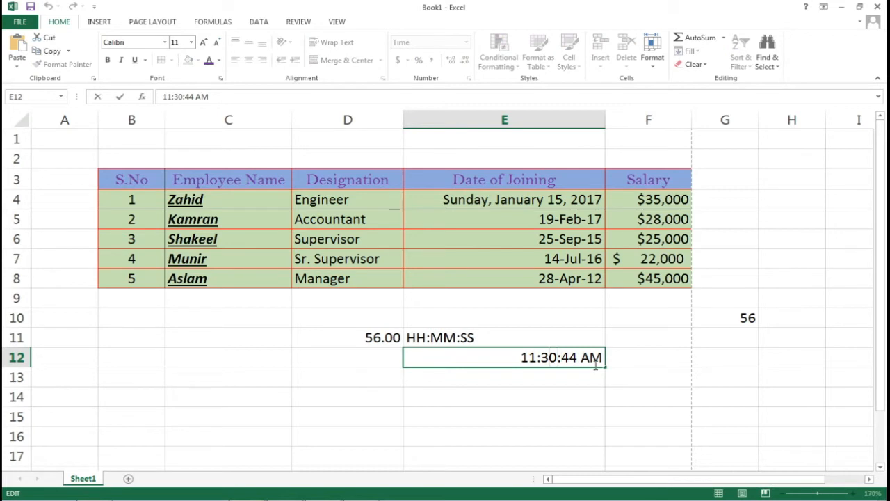
key(shift+Left)
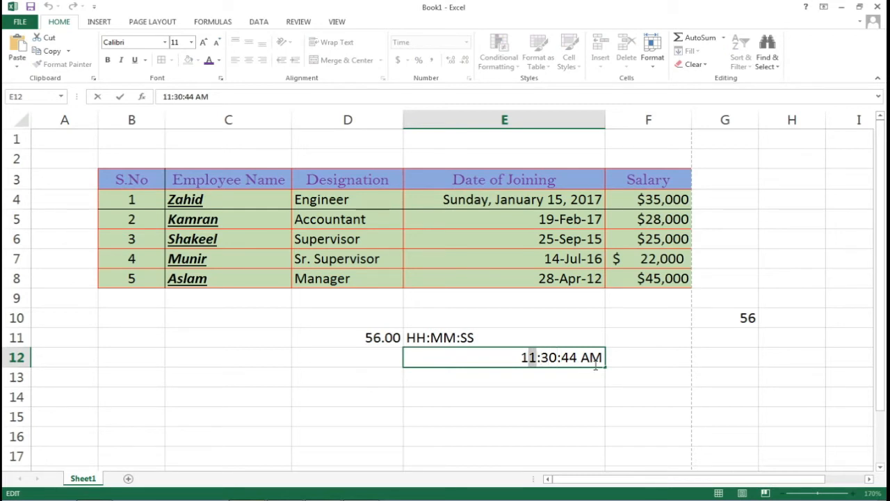
text(6)
key(Return)
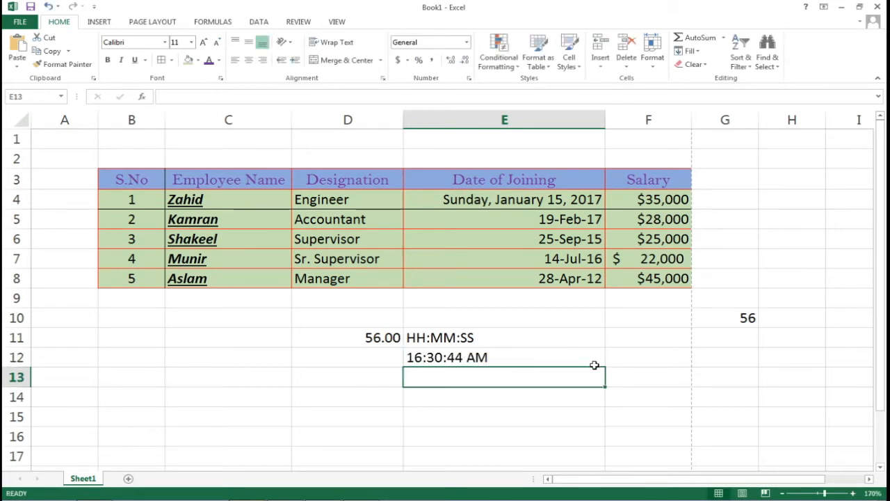
key(Up)
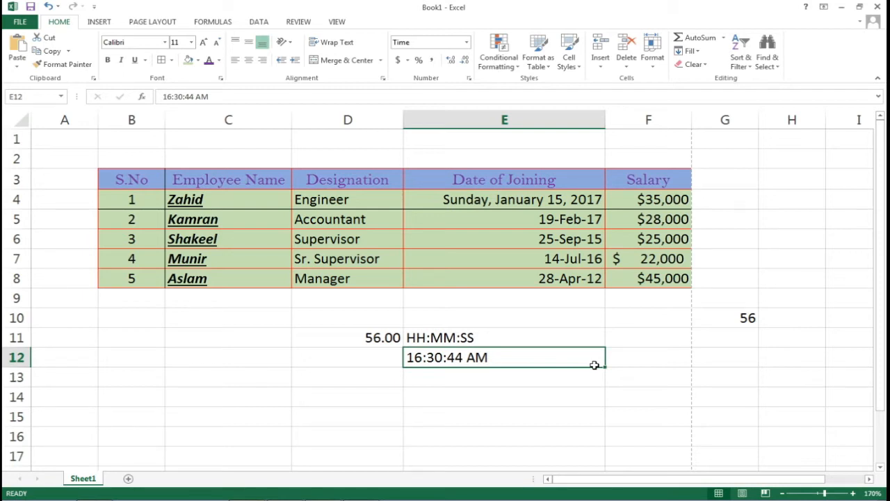
Re-edit E12 to 03:30:44 PM so it displays 3:30:44 PM
double_click(595, 365)
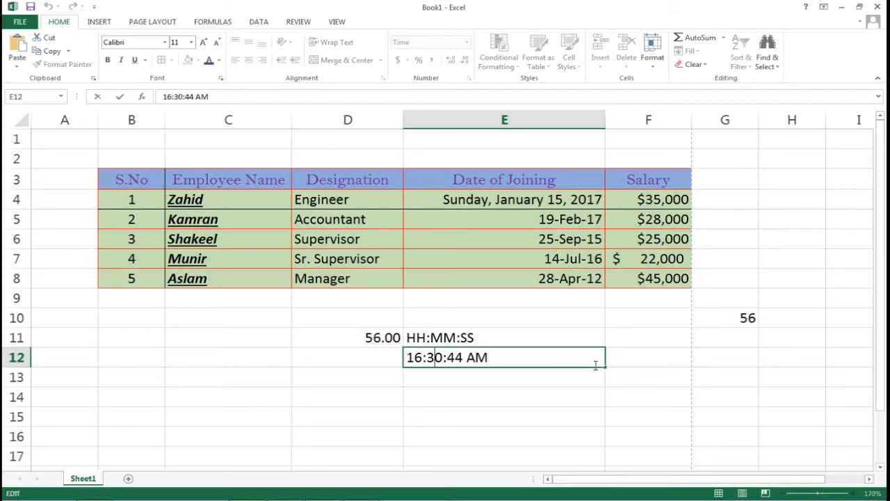
key(Left)
key(Left)
key(shift+Left)
key(BackSpace)
key(BackSpace)
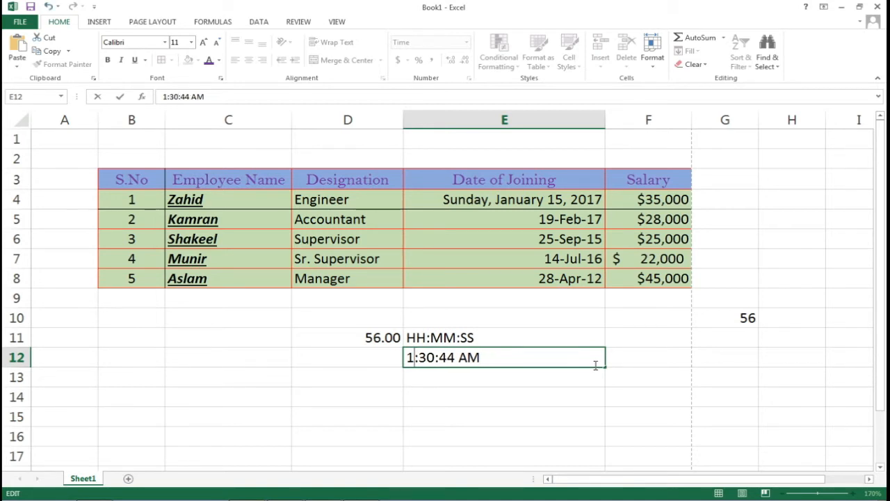
text(03)
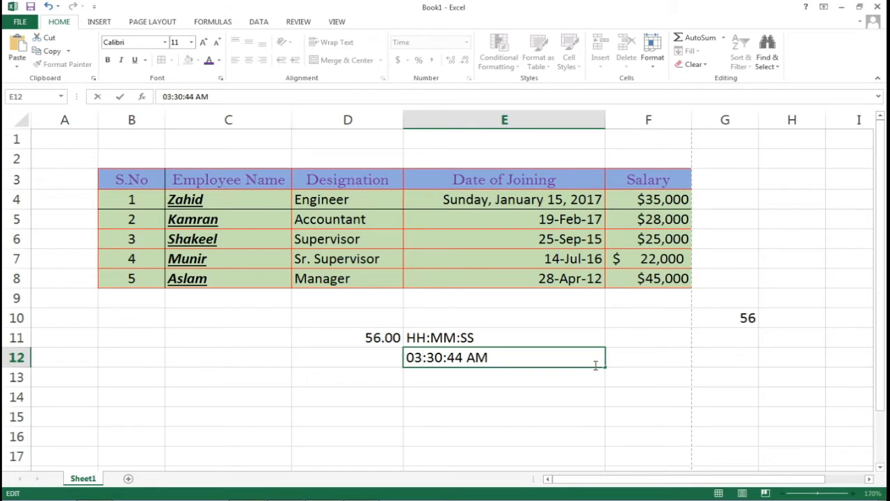
key(Right)
key(Right)
key(shift+Right)
key(shift+Right)
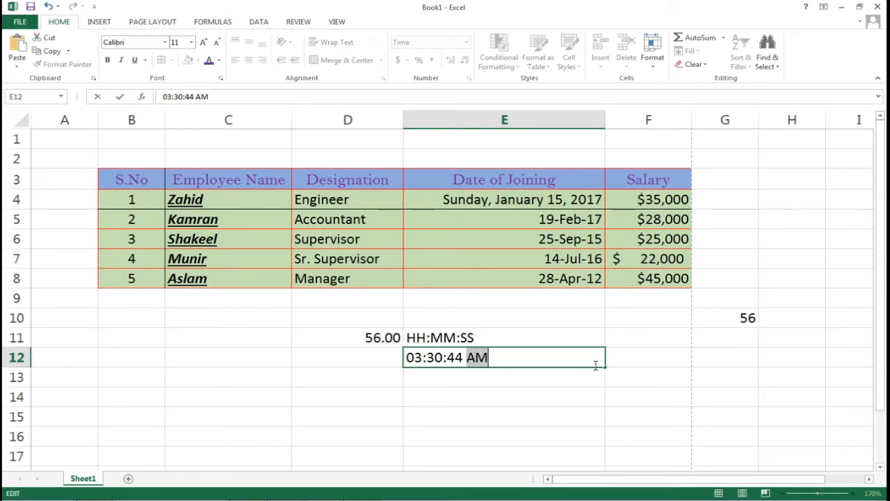
text(pm)
key(BackSpace)
key(BackSpace)
text(P)
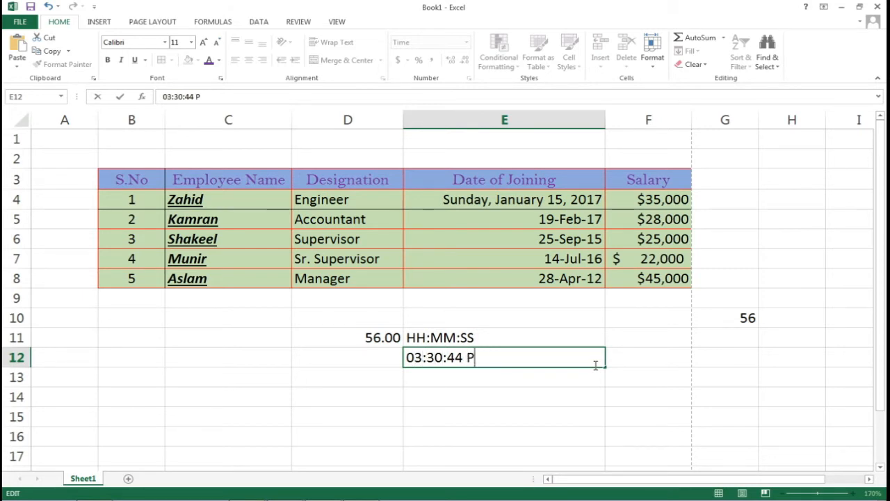
text(M)
key(ctrl+Return)
key(Return)
key(Up)
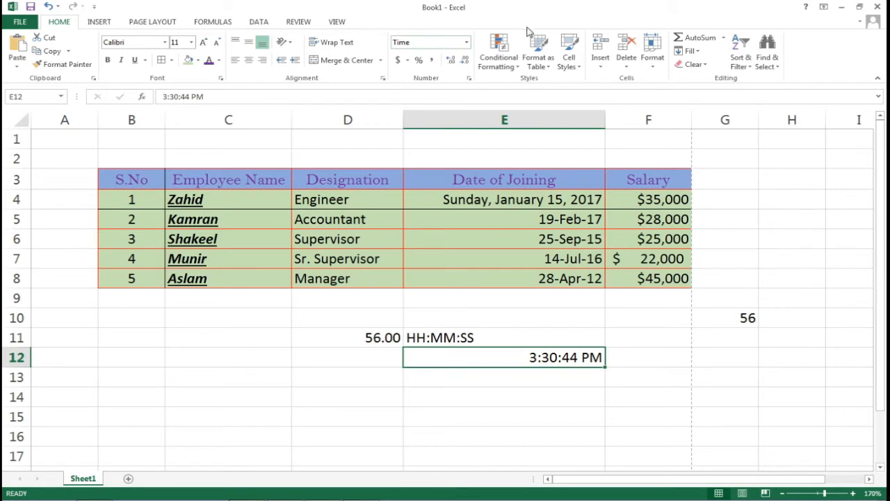
click(461, 42)
Change G10's value from 56 to 0.56
click(742, 318)
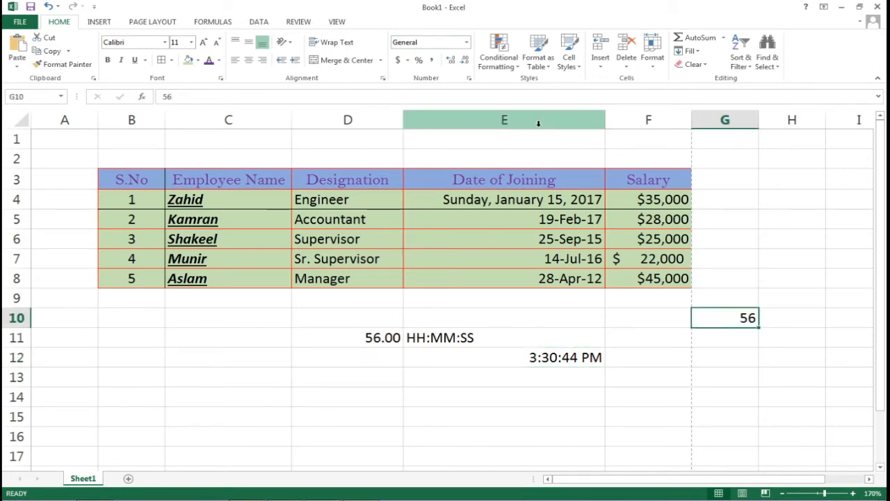
double_click(733, 321)
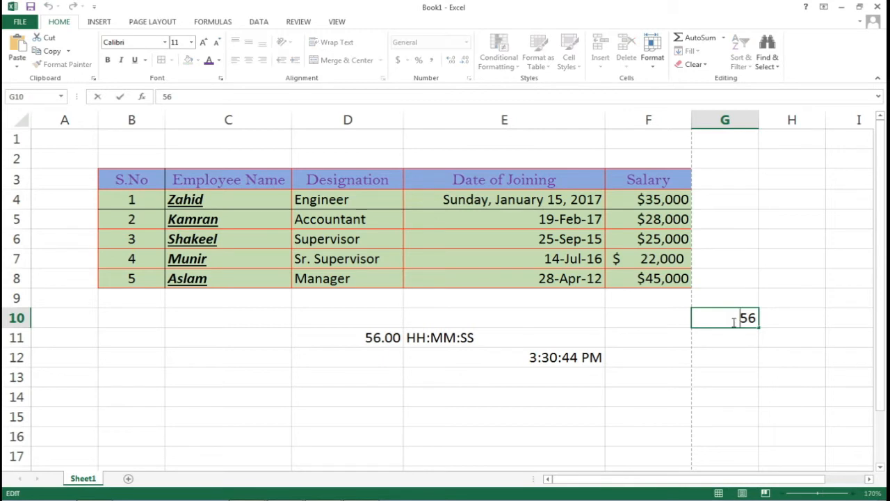
text(0.)
key(Return)
click(733, 320)
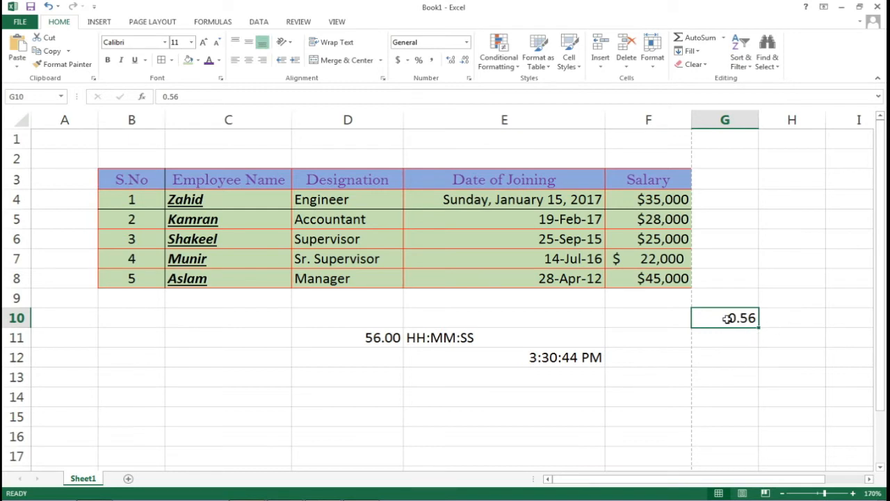
Apply Percentage format to G10 so it shows 56.00%
click(467, 42)
click(448, 245)
click(467, 42)
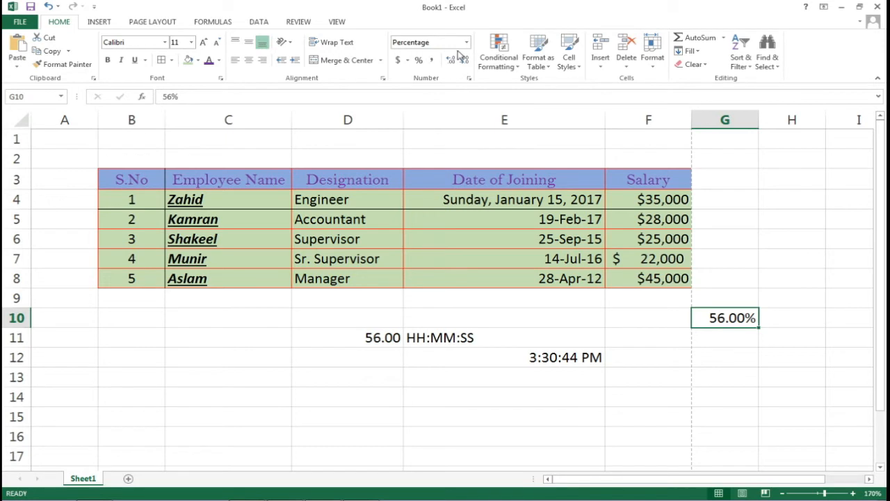
click(466, 42)
Type 1/9 into cell F13
click(646, 379)
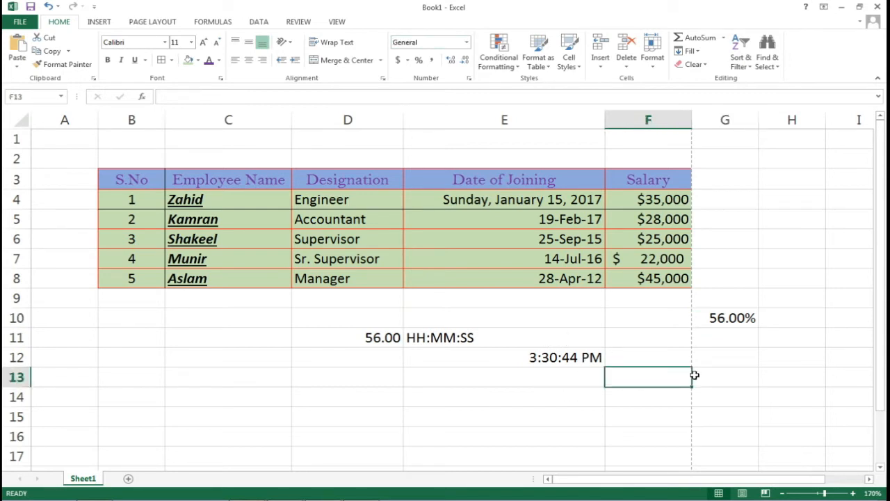
text(1/9)
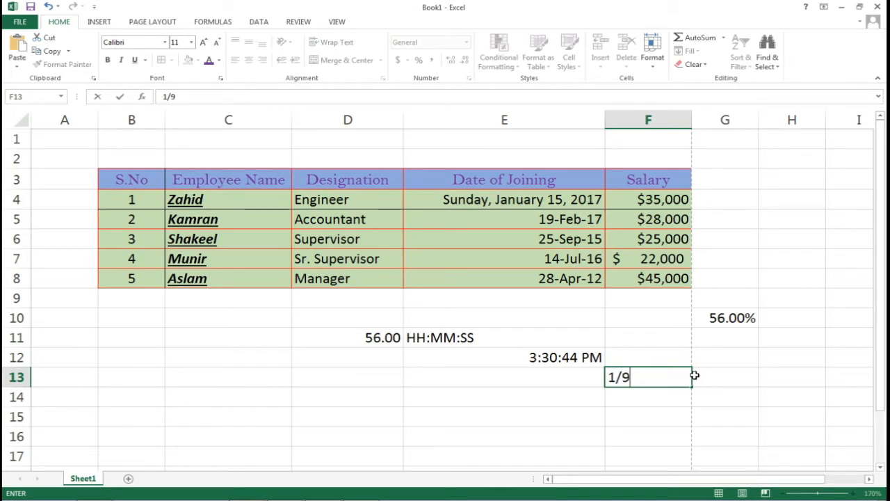
key(Return)
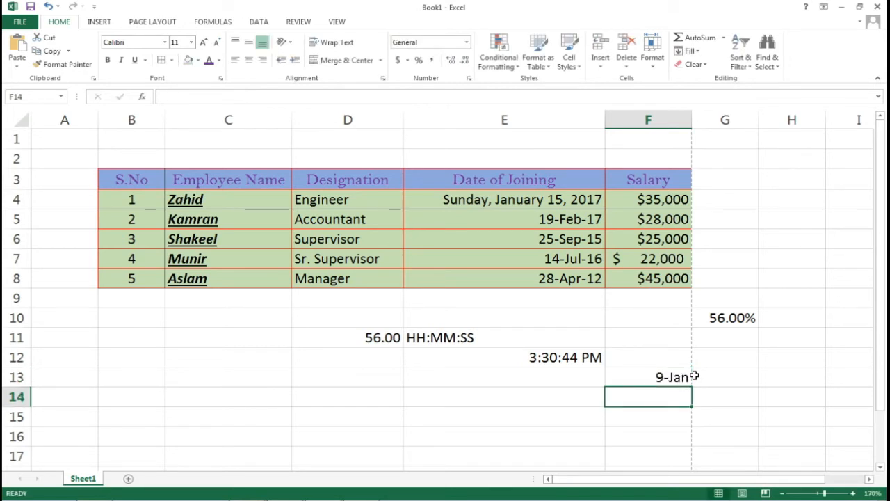
key(Up)
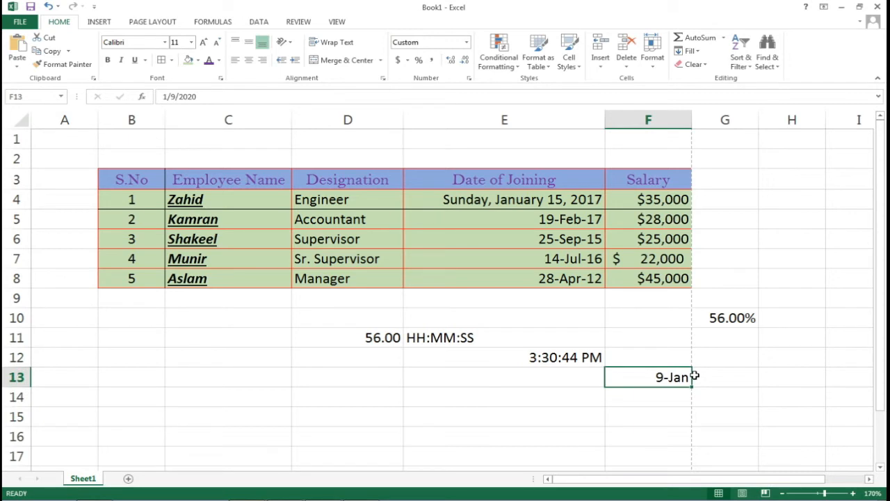
key(Left)
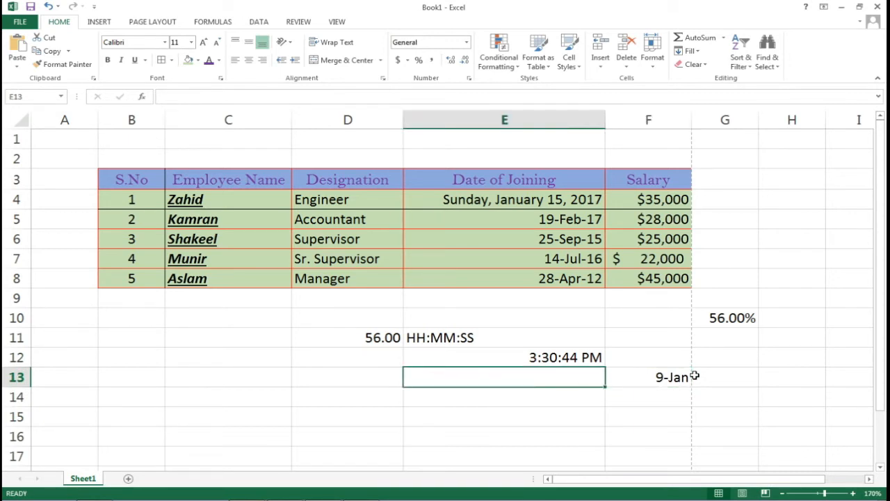
click(660, 377)
Apply Fraction format to F13 and re-enter 1/9 so it displays as a fraction
click(466, 43)
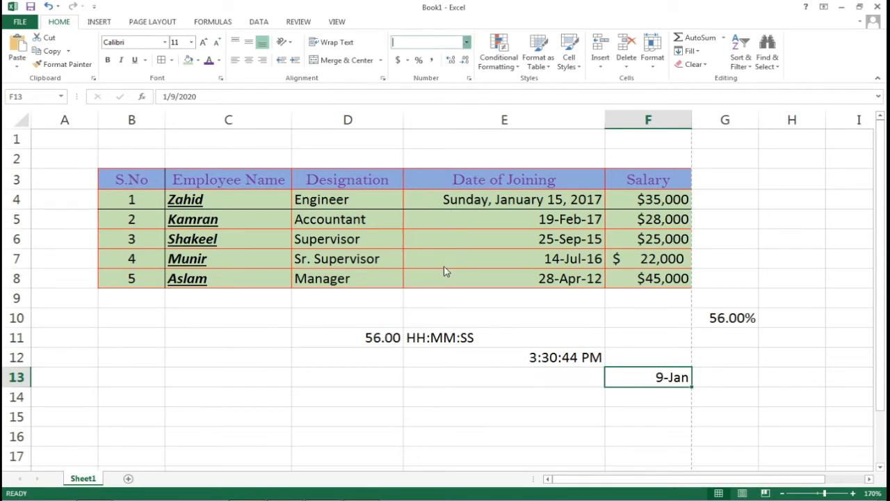
text(Fraction)
key(Return)
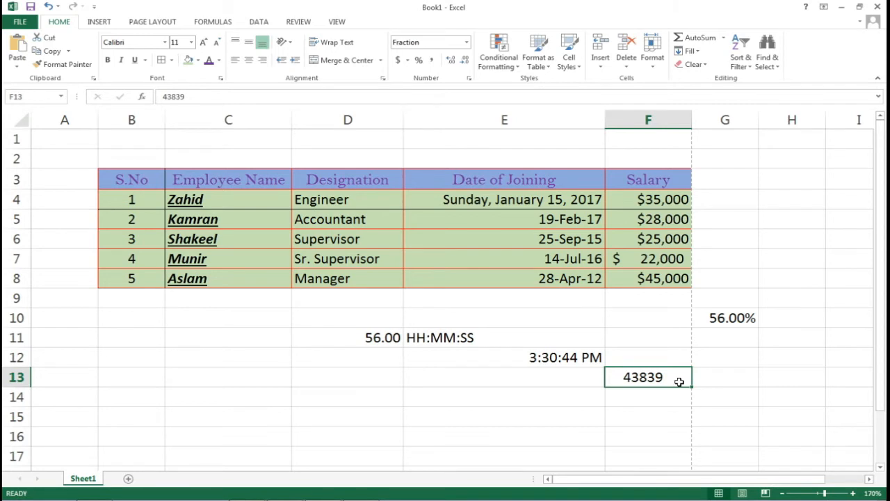
text(1/9)
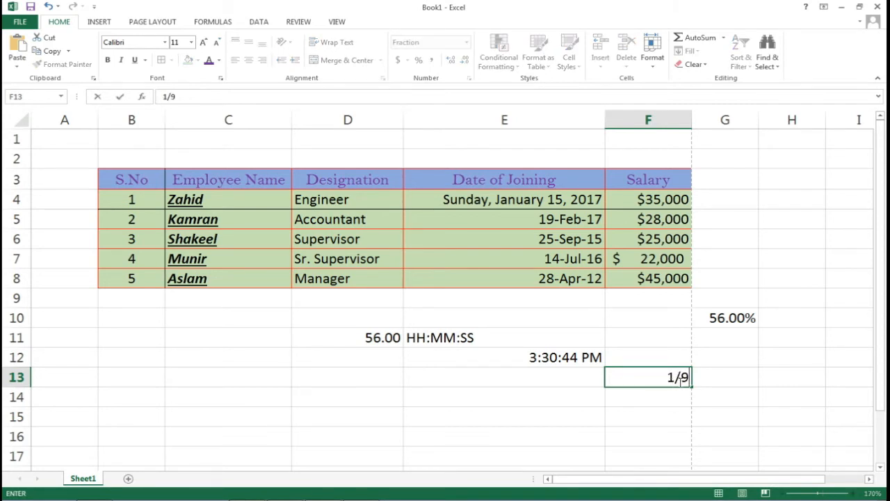
key(Return)
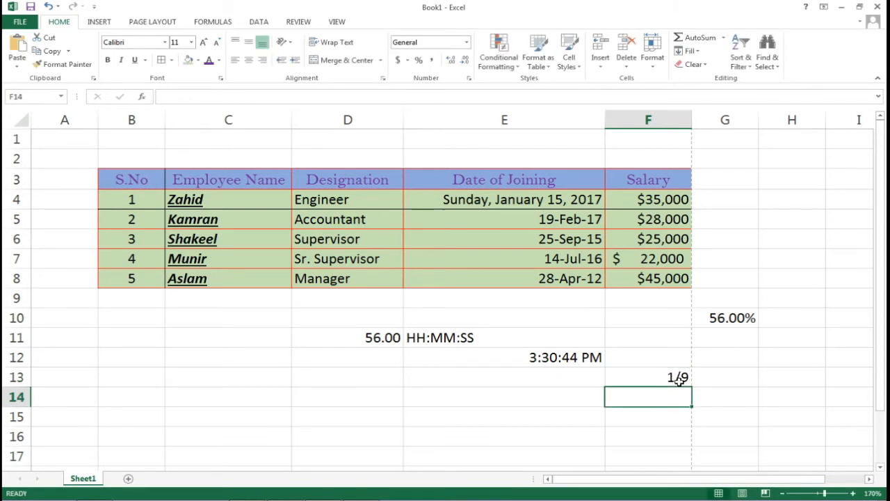
click(679, 379)
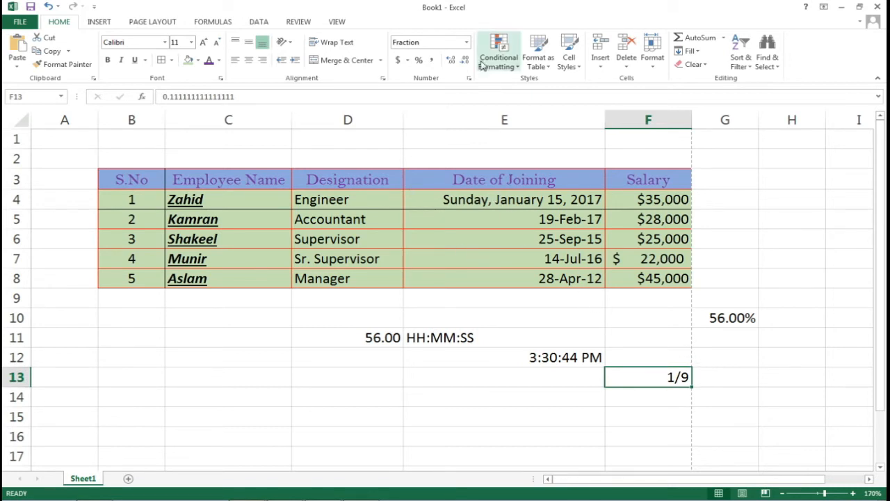
click(466, 44)
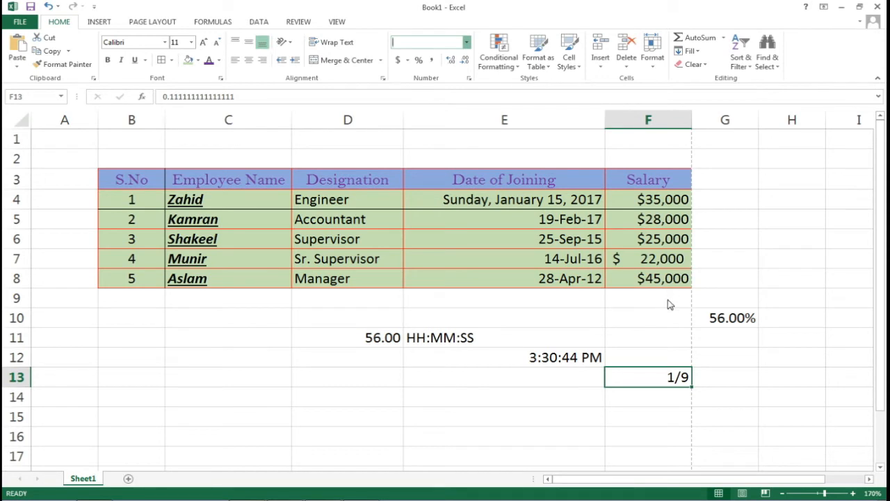
Clear G9:G12 and type the header Contact in G3
drag(723, 298, 741, 353)
key(Delete)
click(727, 174)
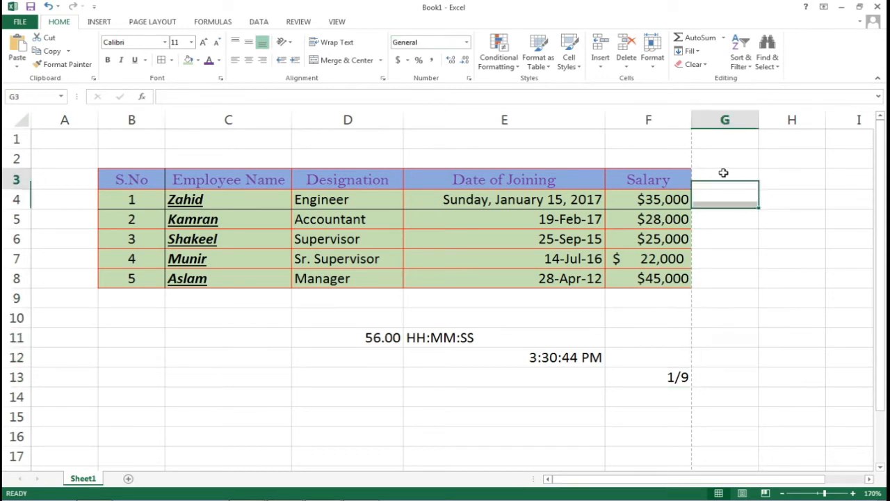
text(cON)
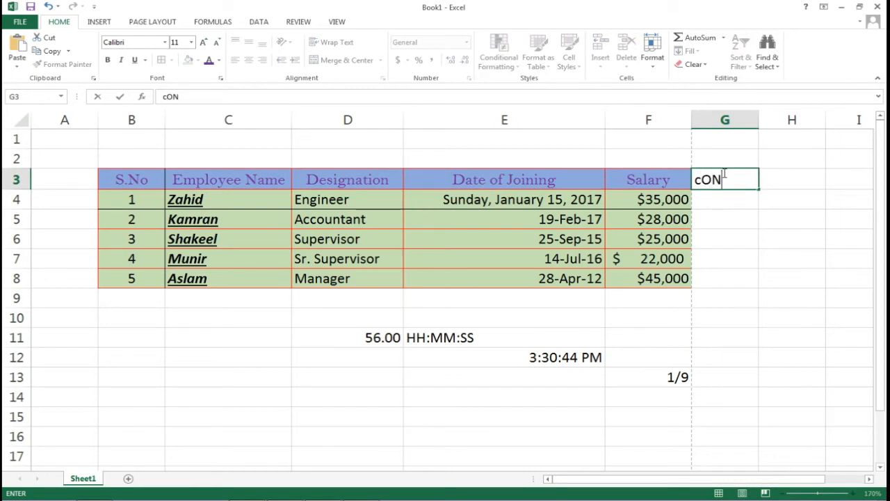
key(BackSpace)
key(BackSpace)
key(BackSpace)
text(Contact)
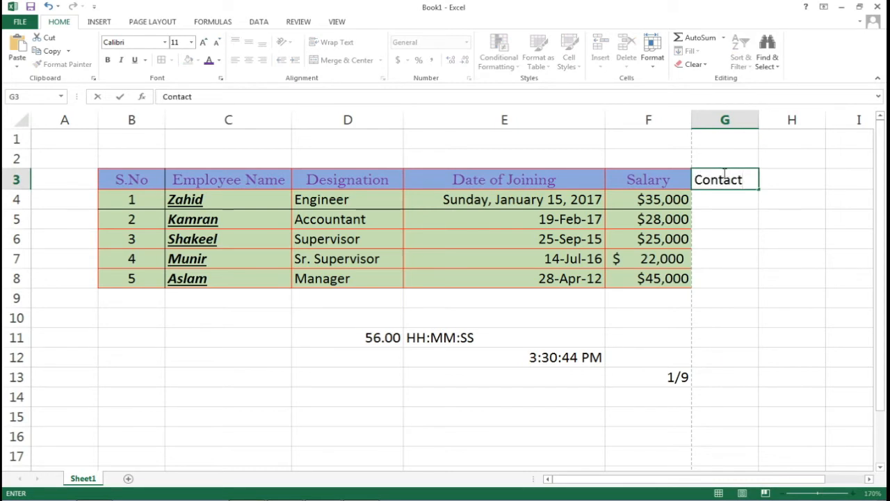
key(Return)
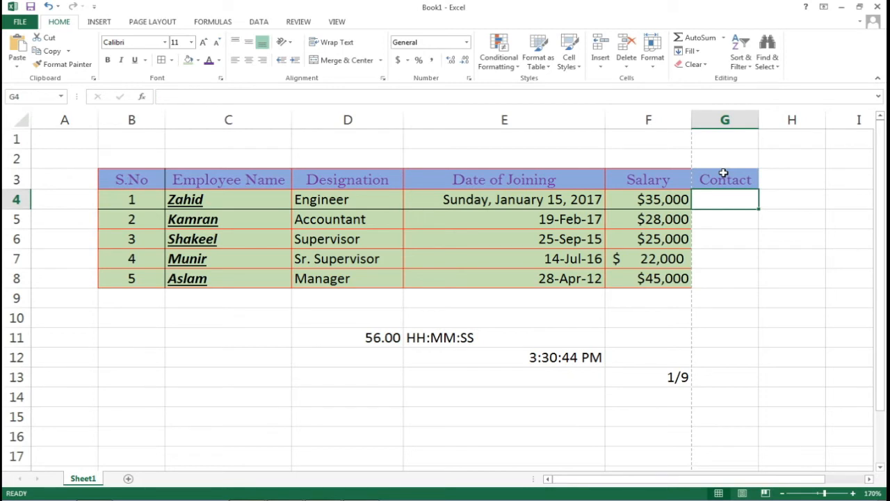
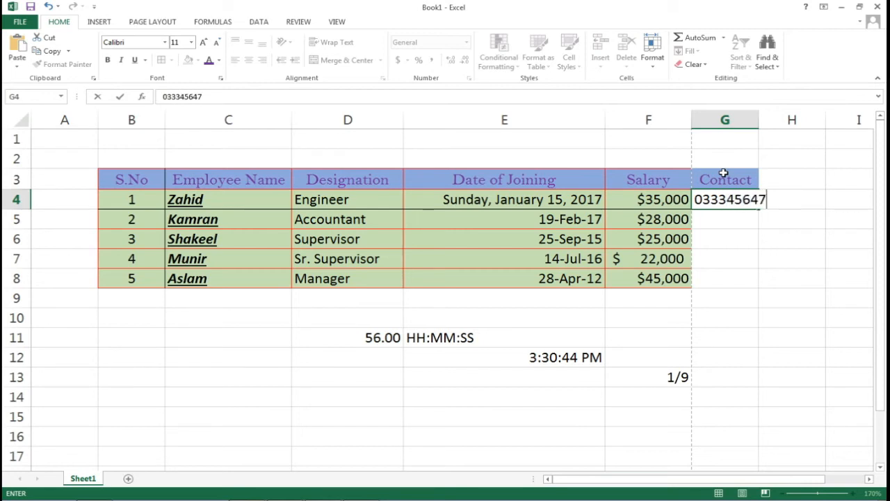
Enter the contact phone number in G4, which displays as 3.3E+09
key(Return)
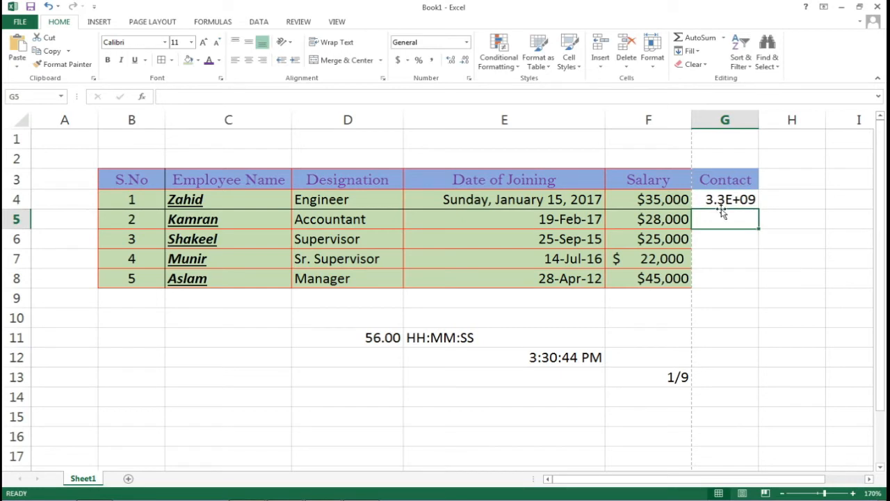
click(723, 202)
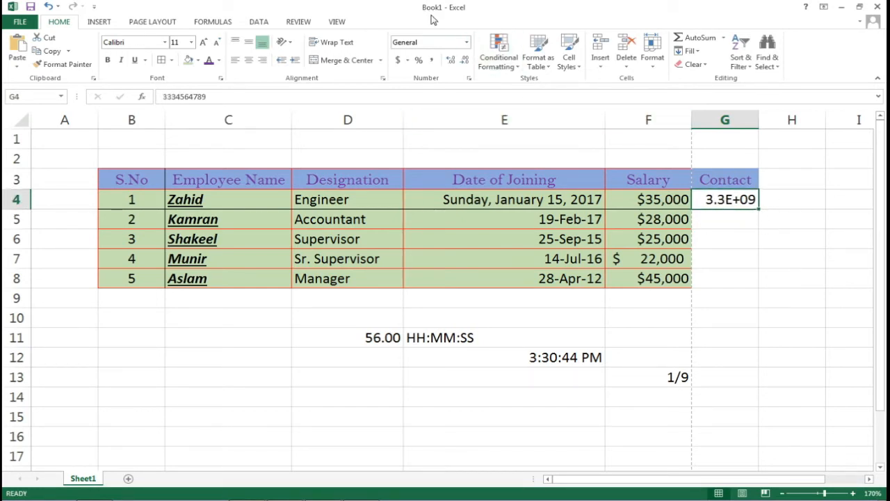
click(466, 44)
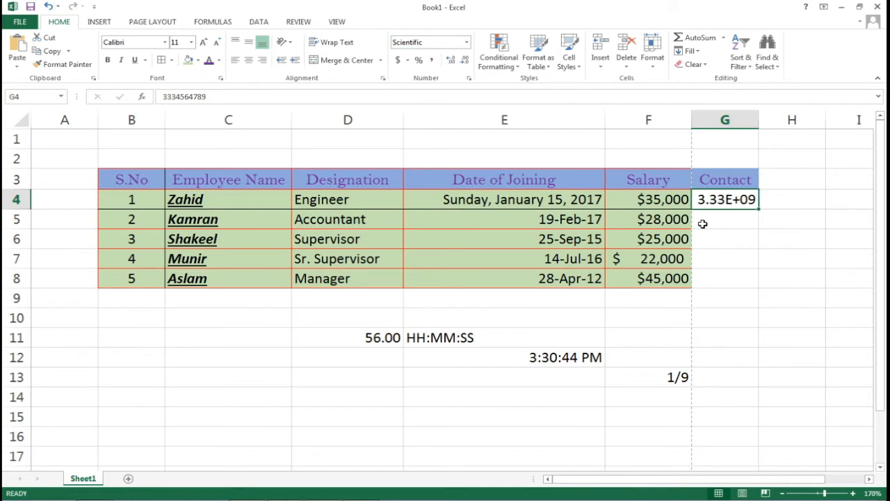
key(ctrl+z)
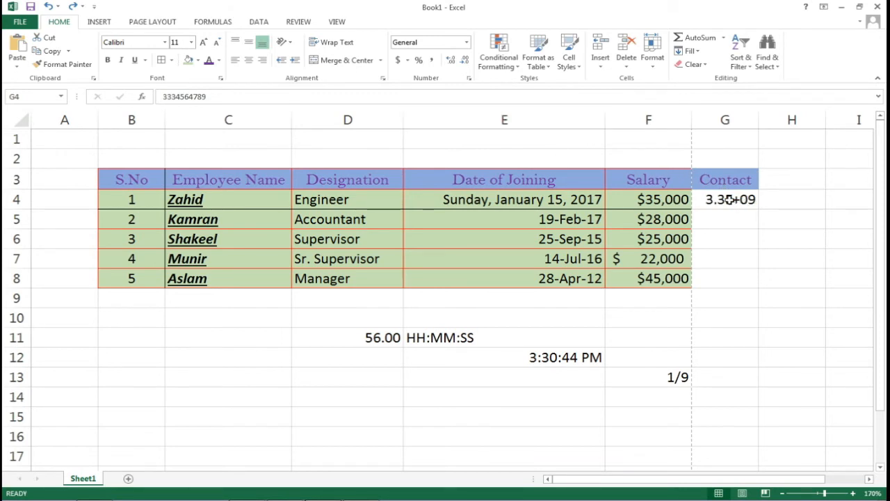
click(467, 42)
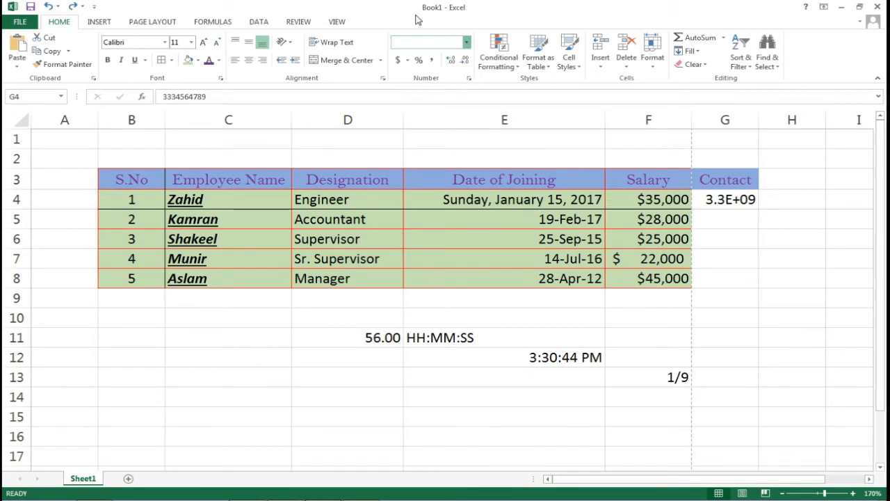
key(Escape)
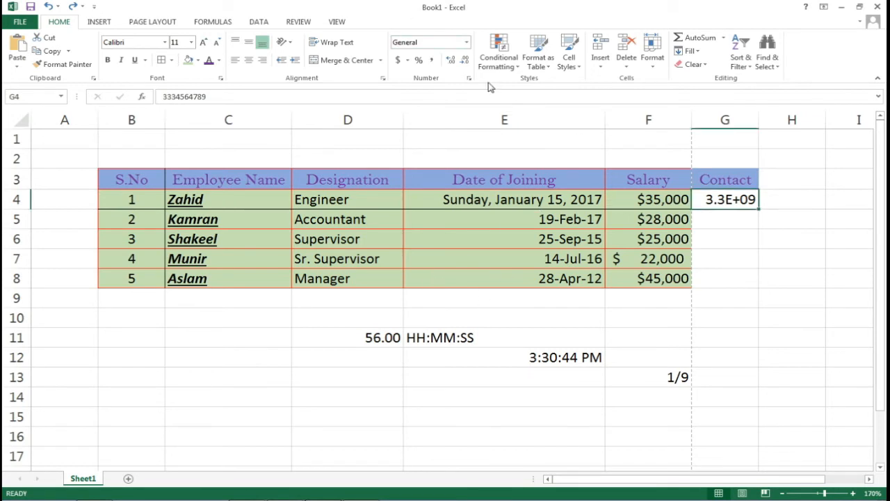
click(468, 45)
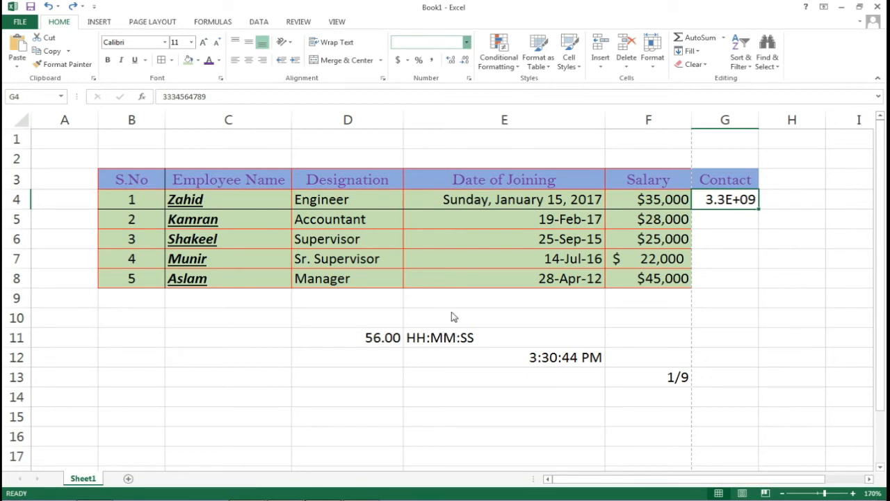
text(Text)
Widen column G and switch G4's contact number to Scientific format, 3.33E+09
key(Return)
drag(759, 123, 798, 118)
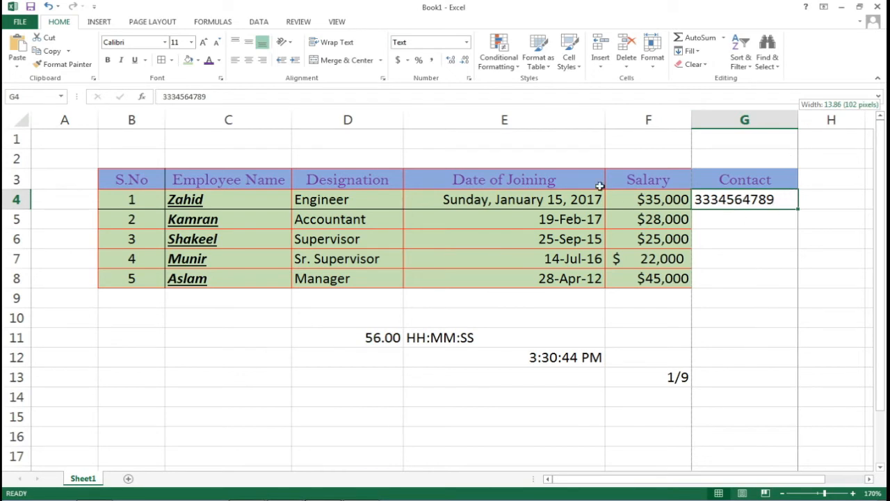
click(465, 43)
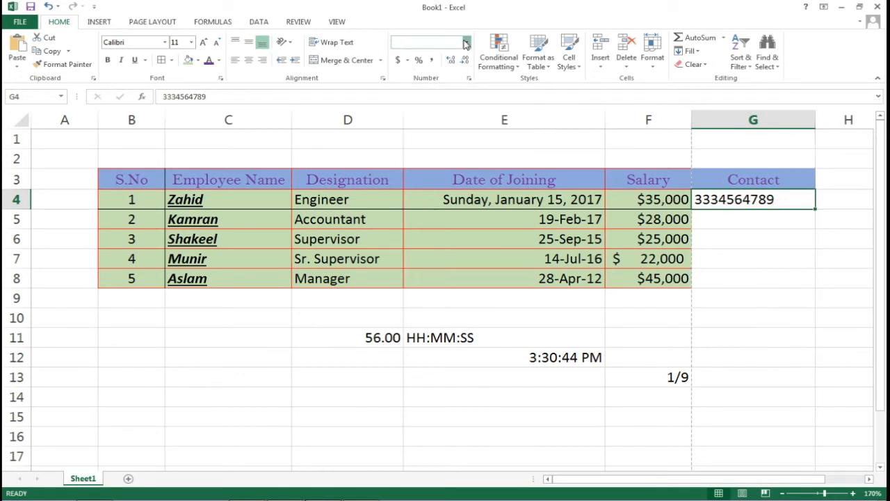
click(432, 289)
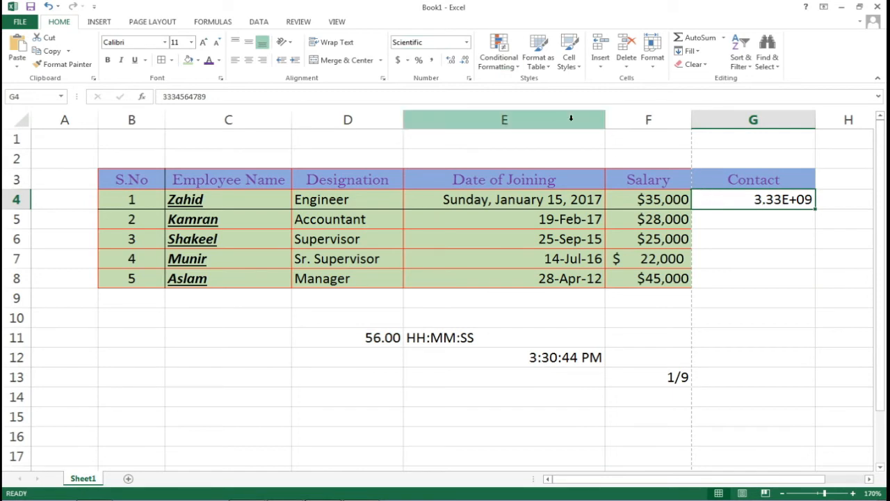
Open More Number Formats and close it without changes
click(466, 44)
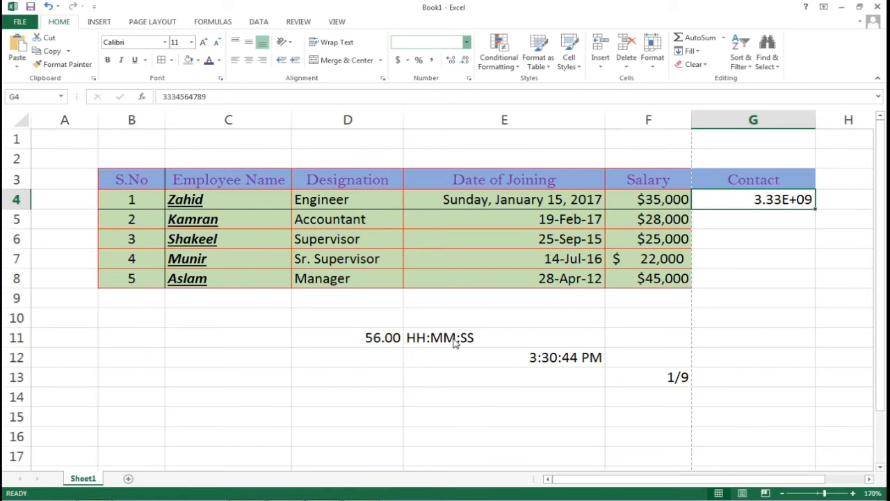
click(453, 342)
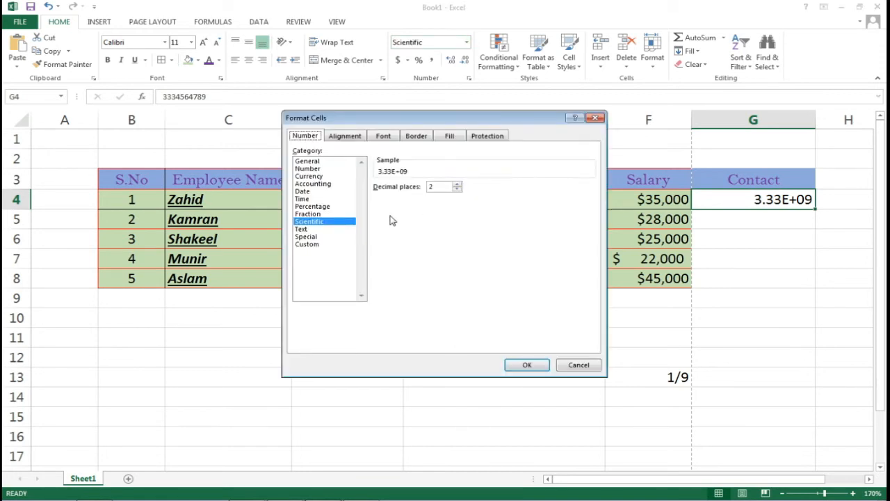
click(595, 117)
click(657, 202)
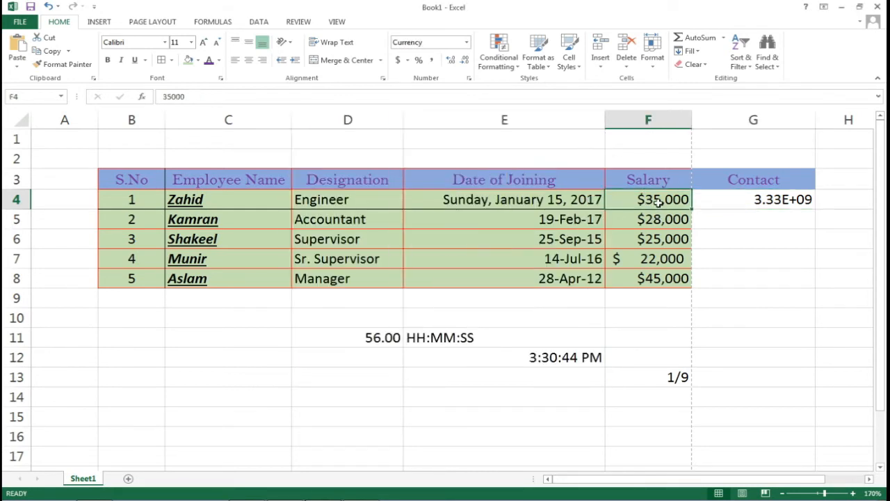
Set F4's Currency decimal places to 3 in More Number Formats, giving $35,000.000
click(466, 42)
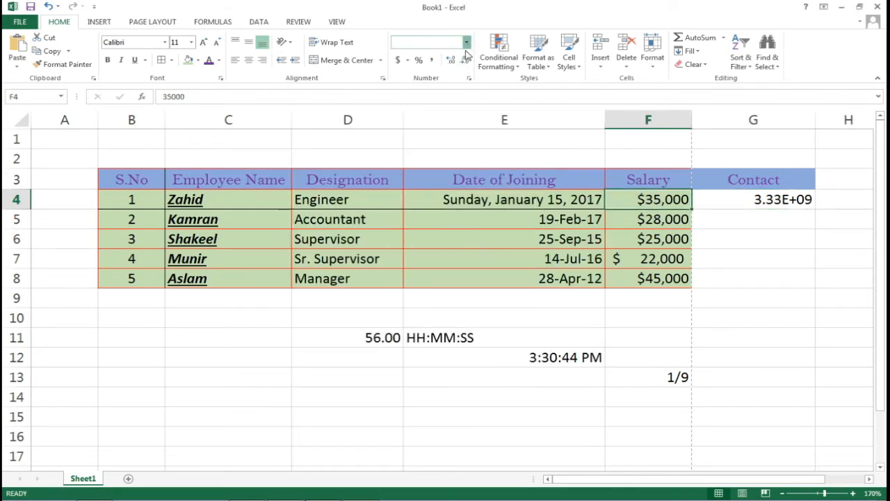
click(437, 341)
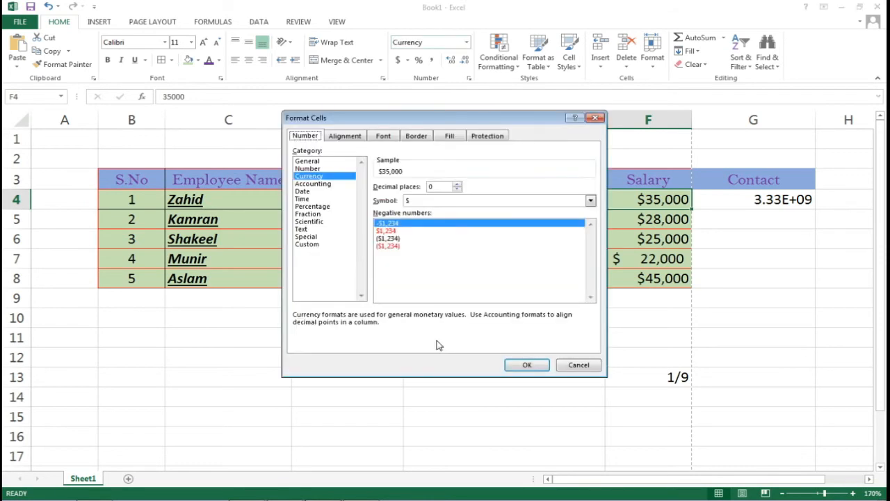
click(457, 184)
click(457, 184)
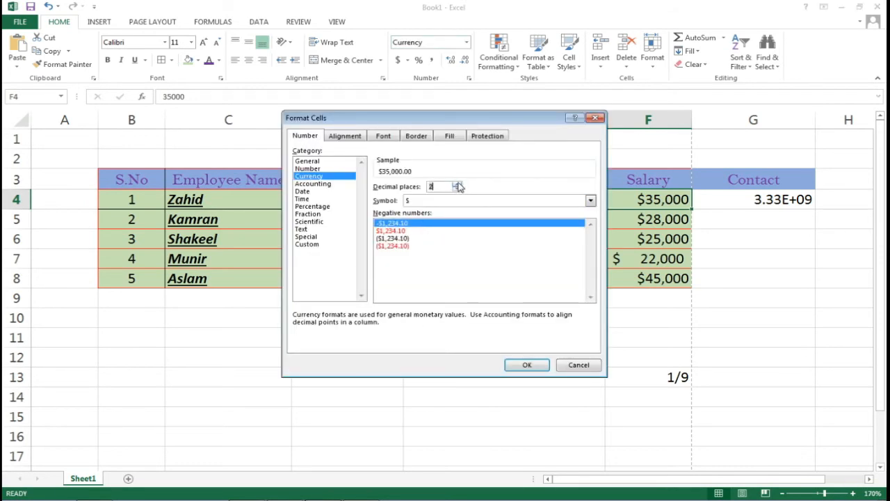
click(457, 184)
click(527, 365)
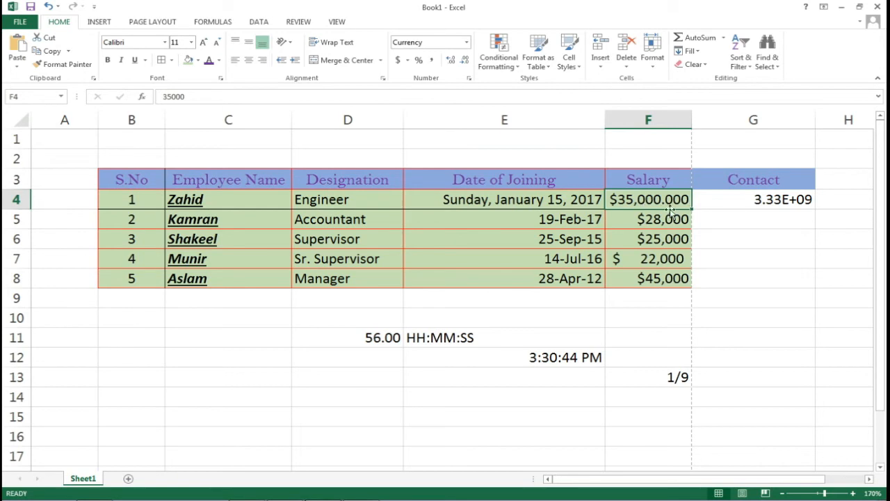
Open F4's full number format options and preview the Accounting, Date, Time and Percentage categories
click(467, 42)
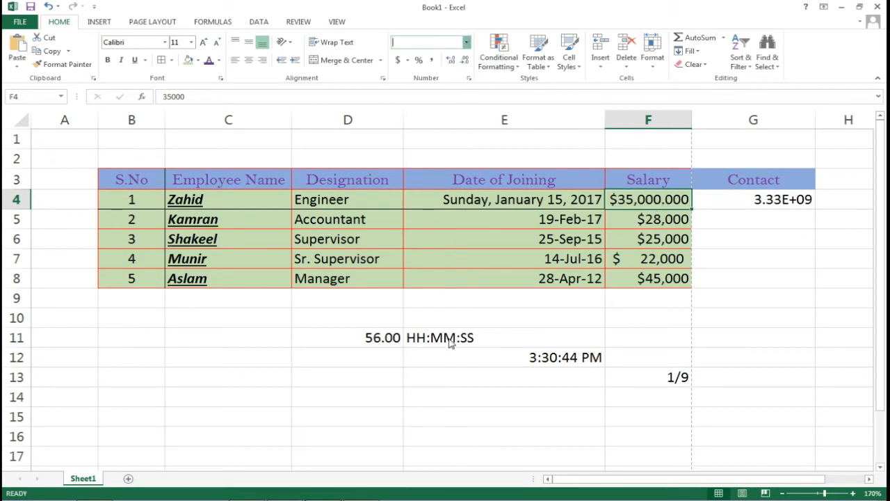
click(451, 342)
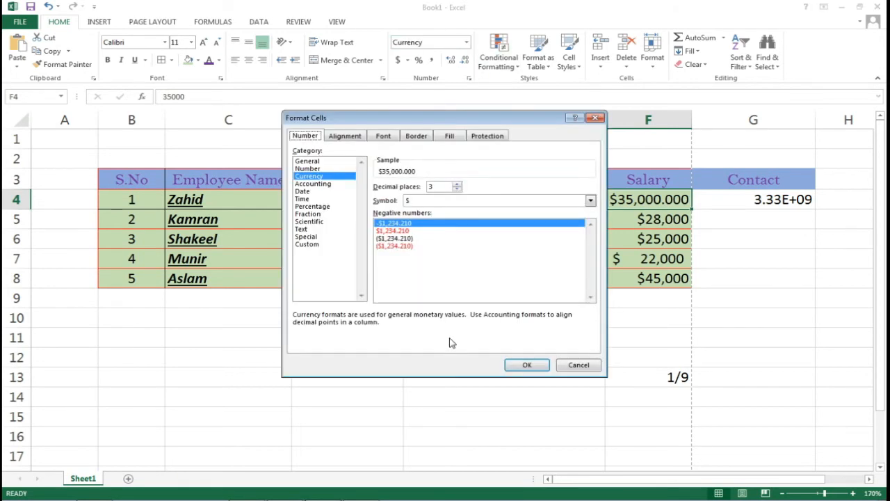
click(310, 184)
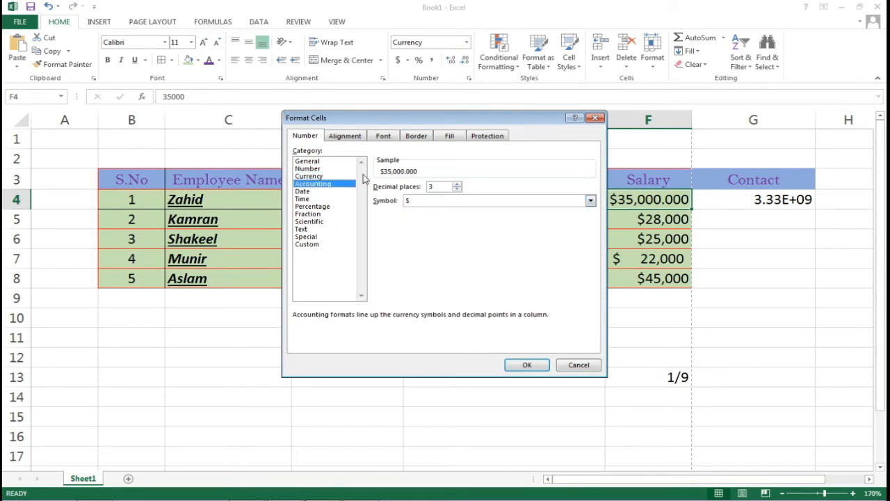
click(306, 192)
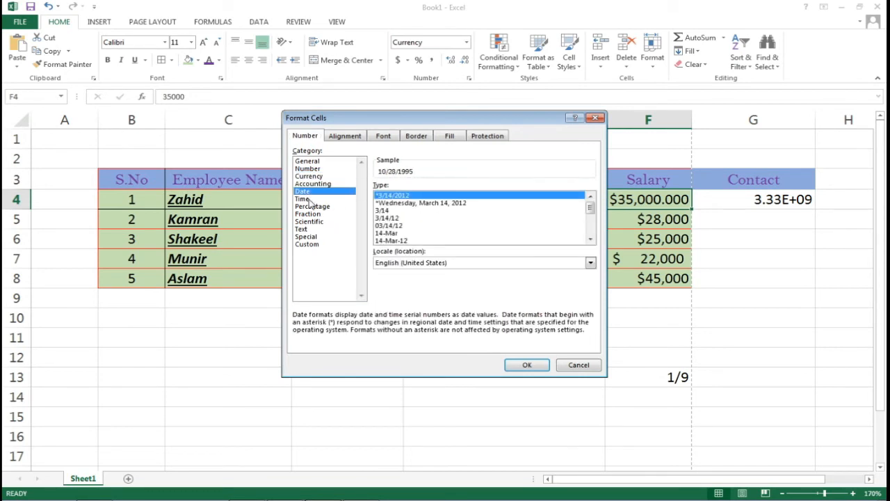
click(305, 199)
click(316, 206)
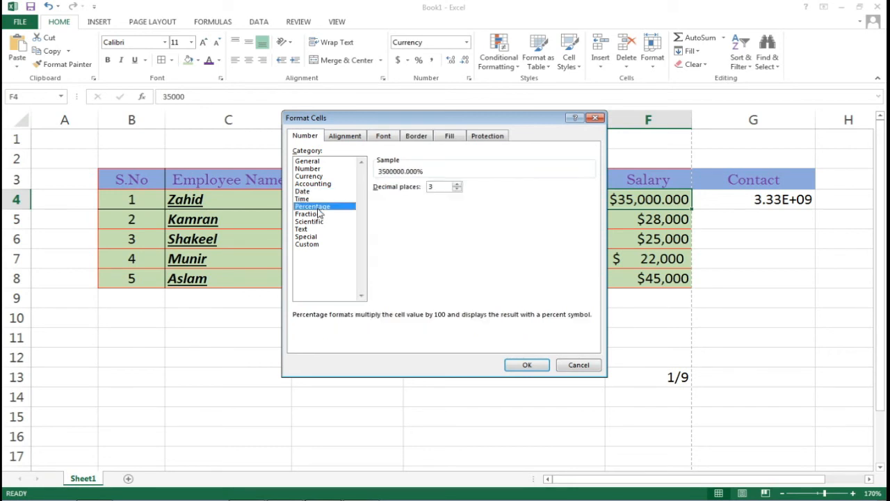
Browse the Custom format codes and pick the [$Rs-420]#,##0.00_- Rs currency code
click(318, 245)
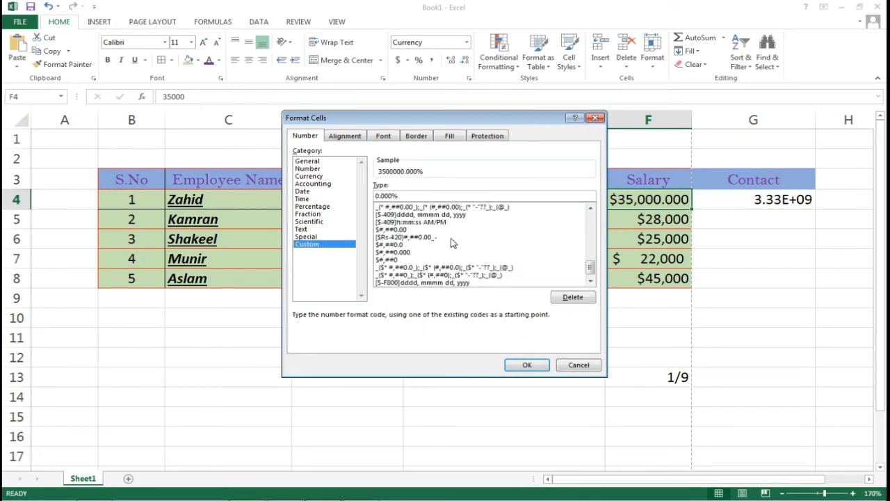
click(441, 214)
click(433, 222)
click(408, 244)
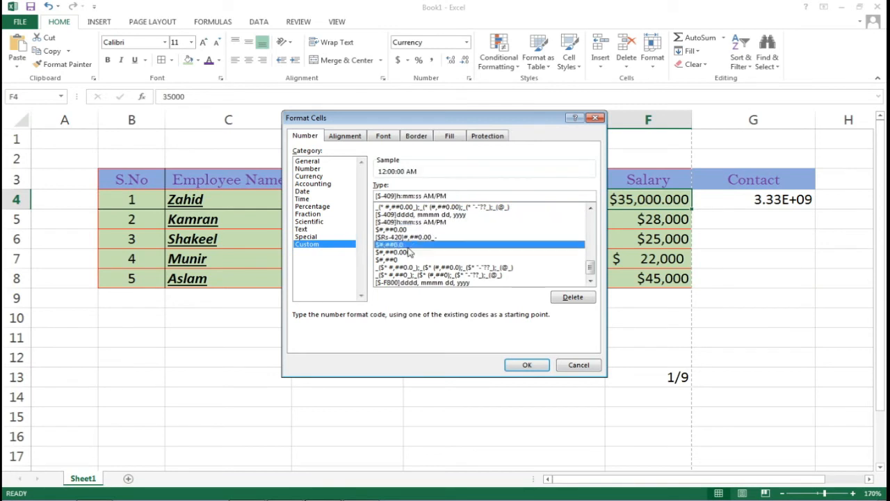
click(410, 267)
click(411, 282)
click(415, 268)
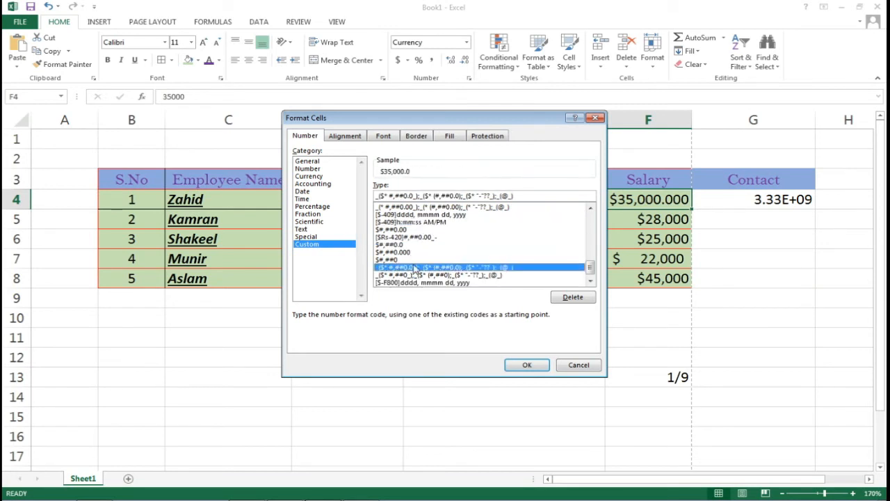
click(404, 237)
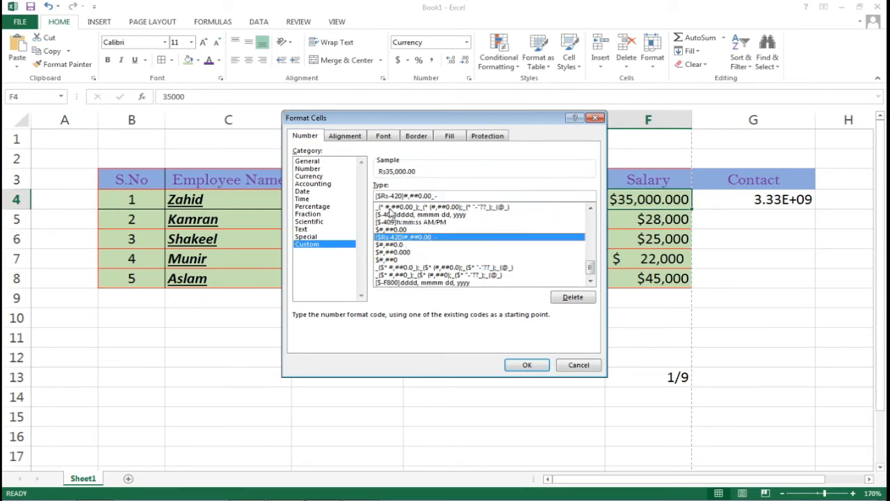
Rotate F4's salary text upward and colour it red, apply it, then undo the change
click(351, 138)
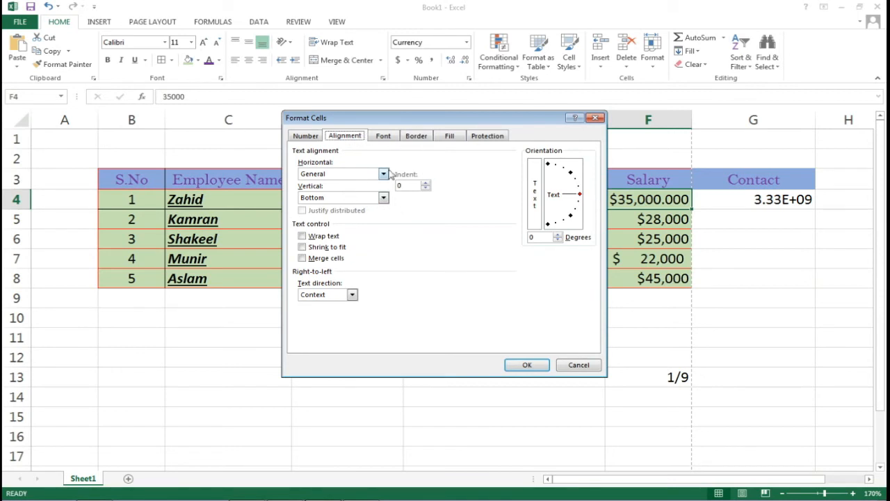
click(557, 234)
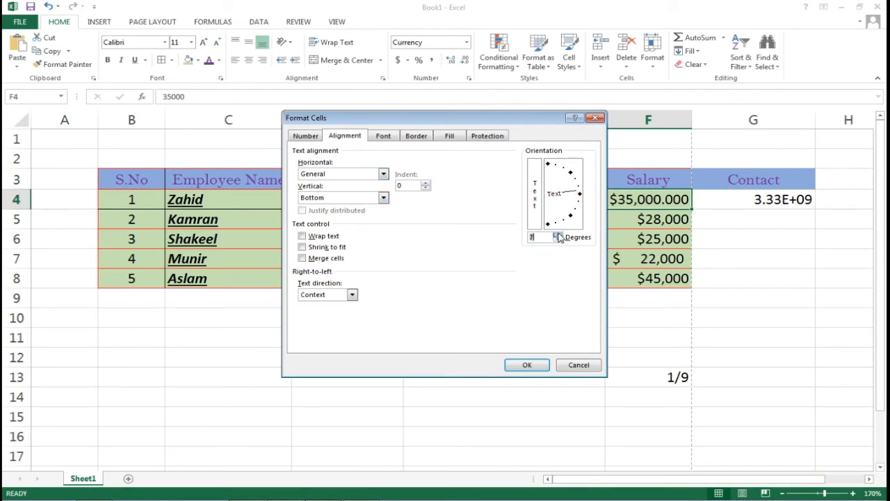
click(558, 234)
click(388, 138)
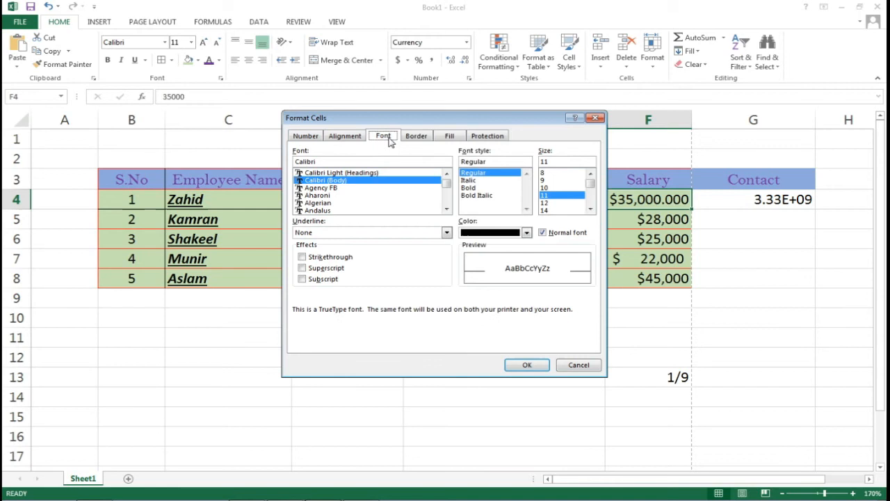
click(528, 233)
click(478, 341)
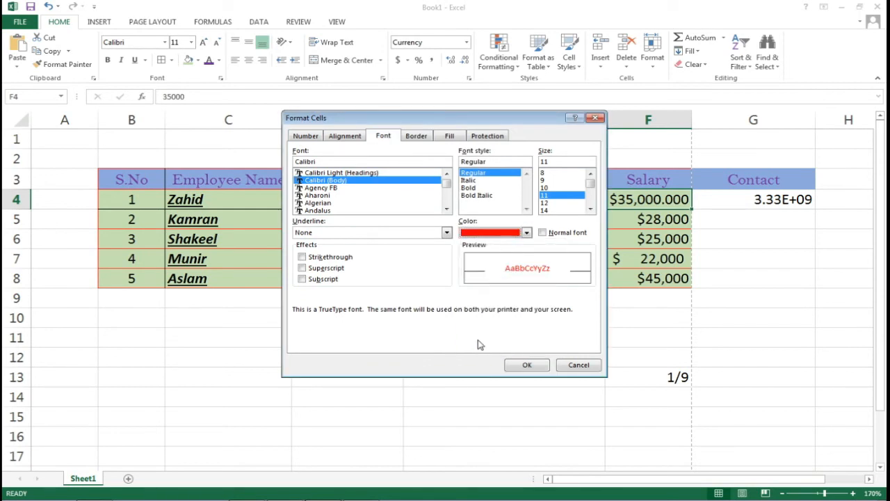
click(526, 365)
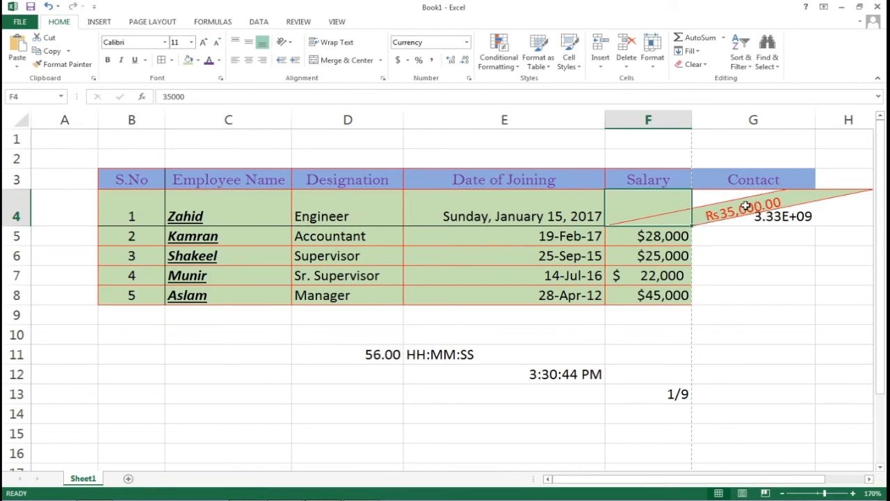
key(ctrl+z)
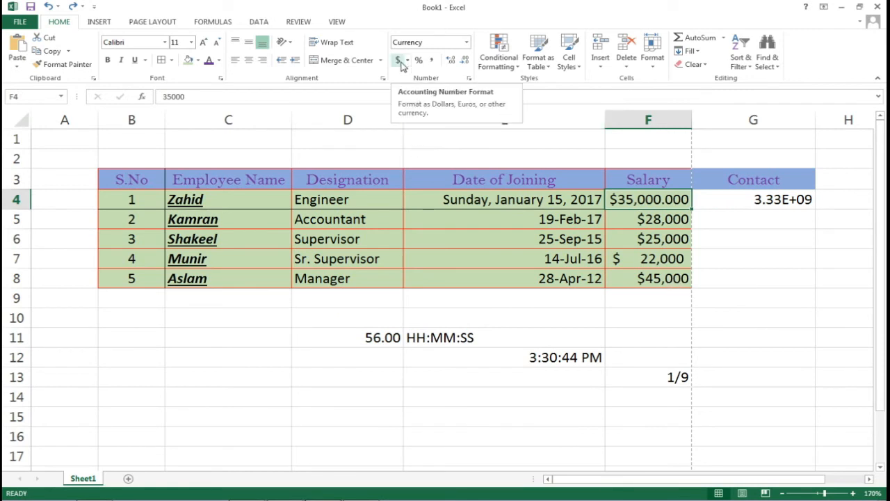
Select D11 and give its value 56 Accounting dollar formatting
click(653, 238)
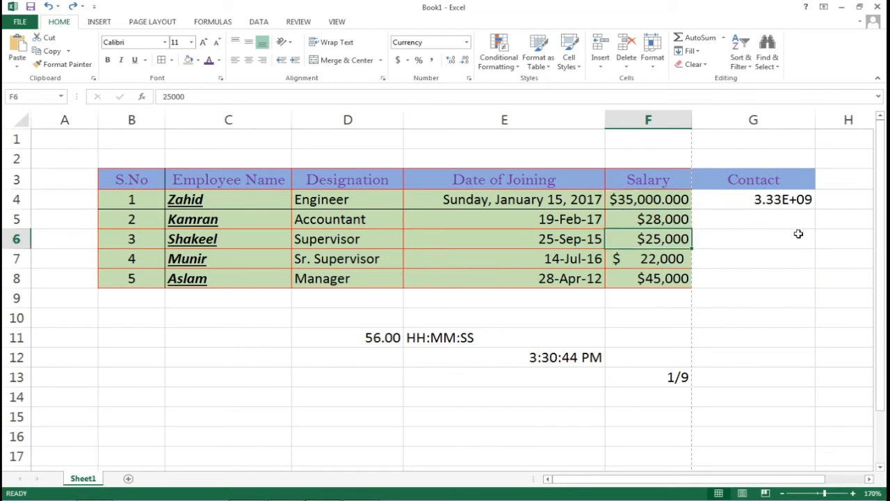
click(373, 337)
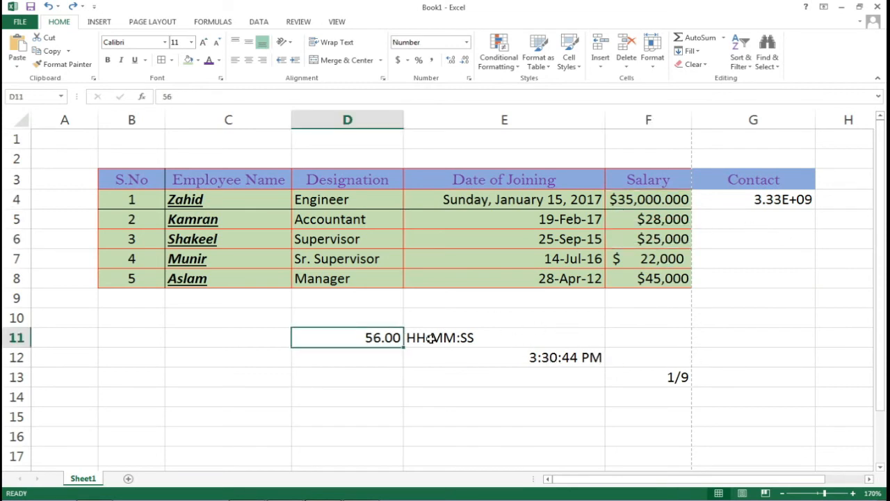
click(398, 62)
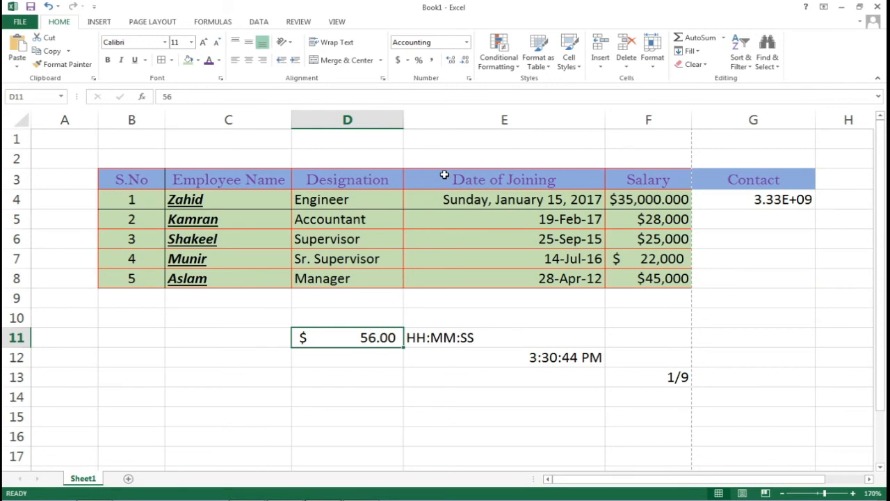
Switch D11 to Currency format, showing $56.00, and bring up its full number-format settings
click(466, 43)
click(441, 115)
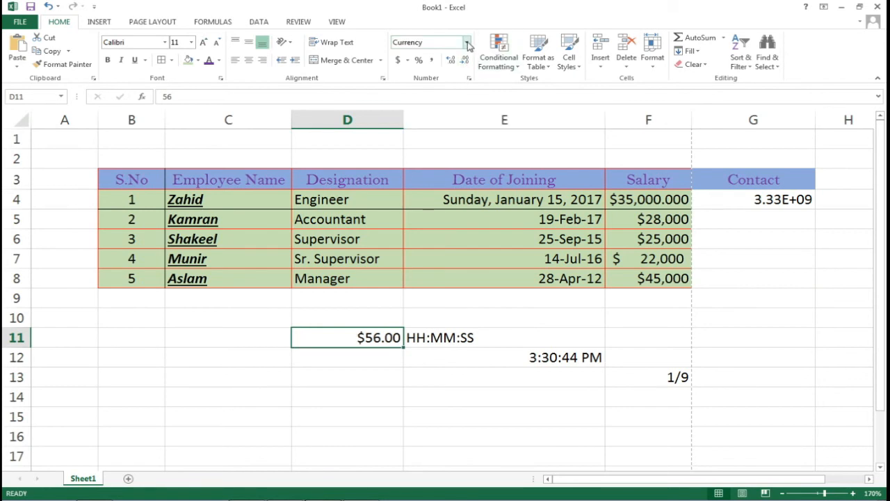
click(468, 44)
click(449, 343)
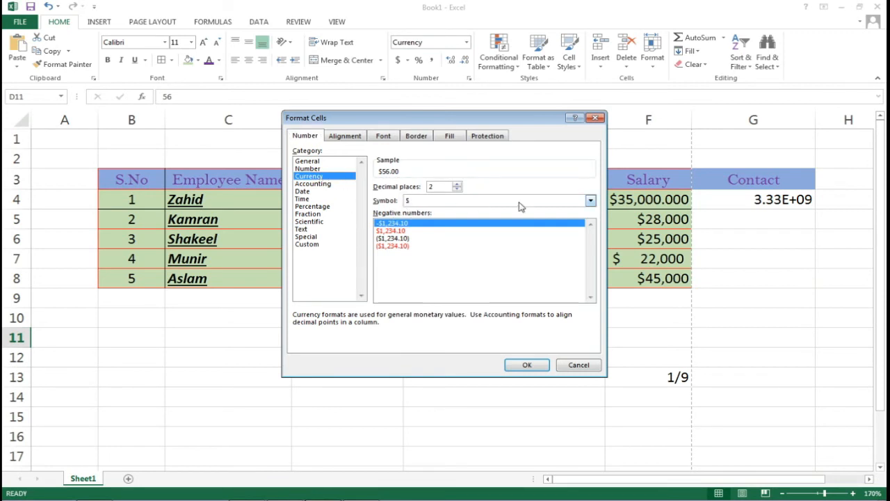
Set D11's currency symbol to Rs Punjabi (Pakistan) so it shows Rs 56.00, then select D13
click(591, 201)
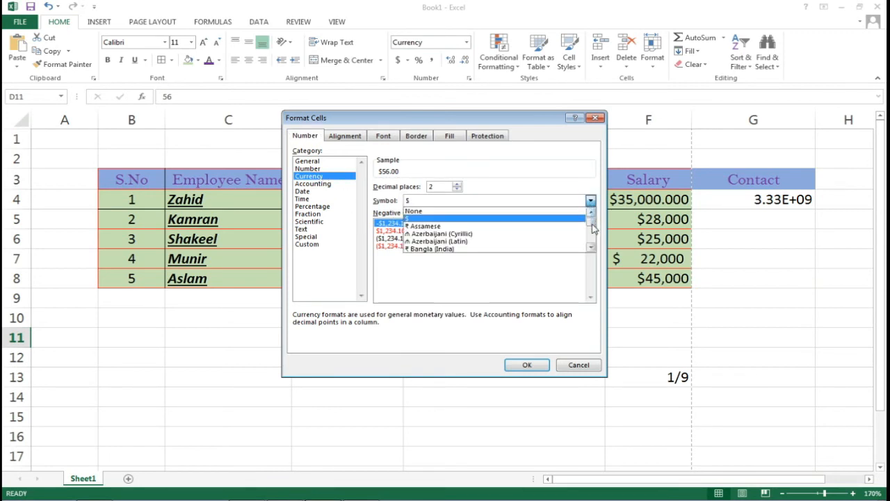
drag(590, 223, 590, 246)
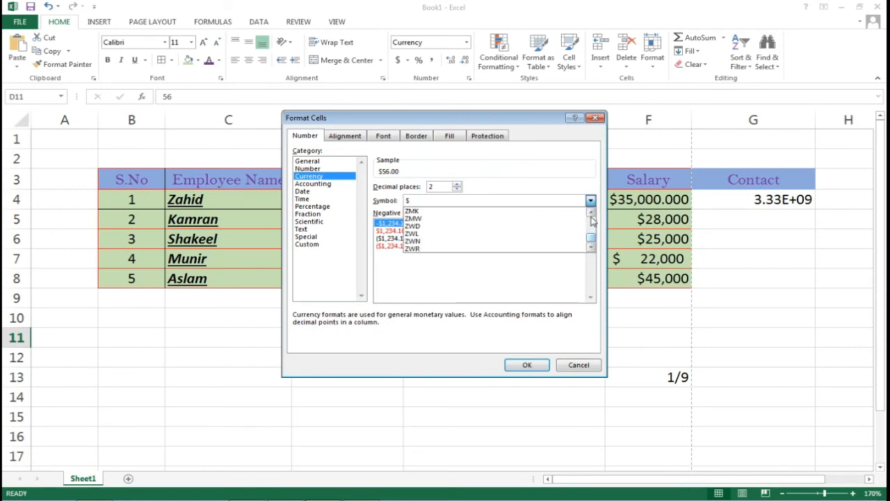
click(591, 212)
click(591, 212)
click(591, 212)
scroll(591, 214, up, 10)
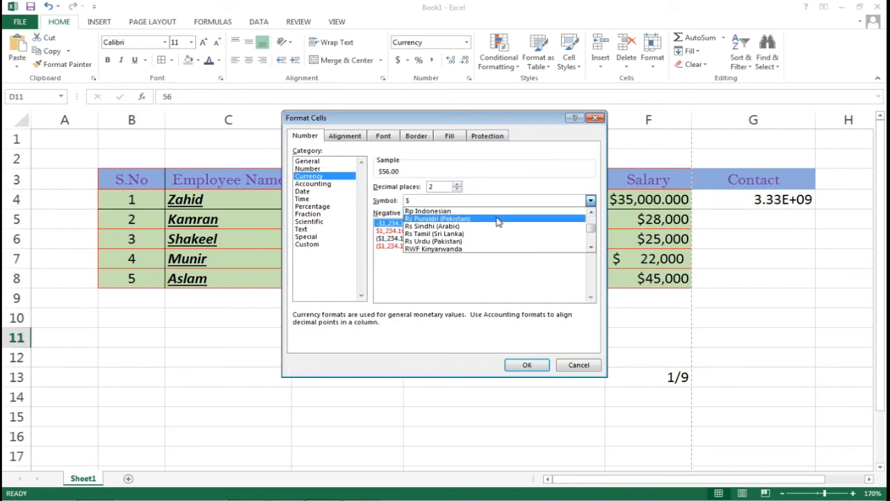
click(498, 219)
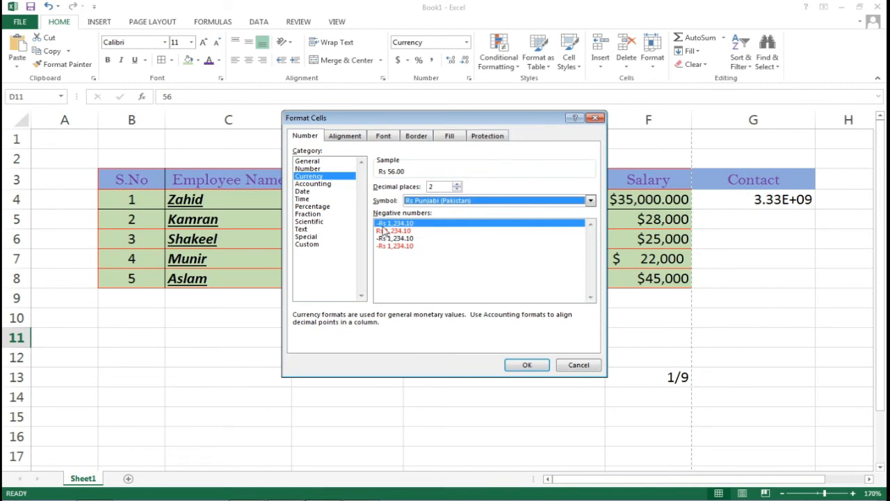
click(522, 365)
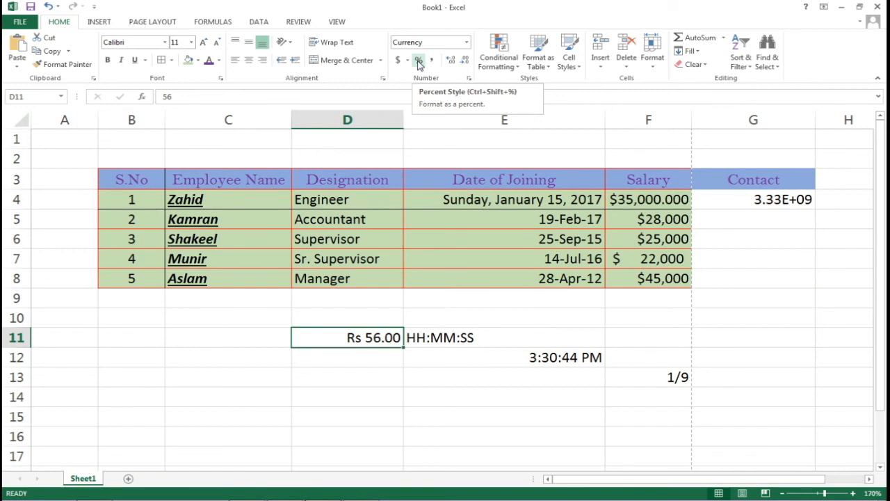
click(551, 382)
click(363, 381)
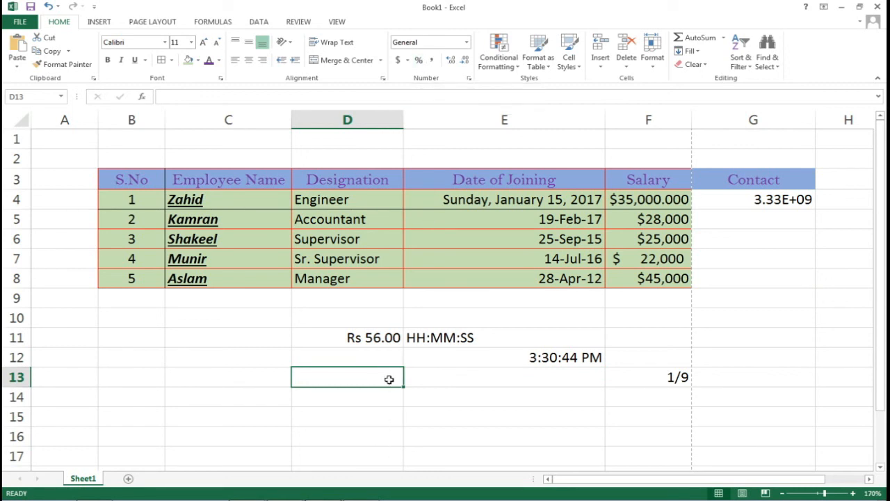
Enter 0.88 in D13 and show it as 88% with Percent Style, then select C11
text(0.88)
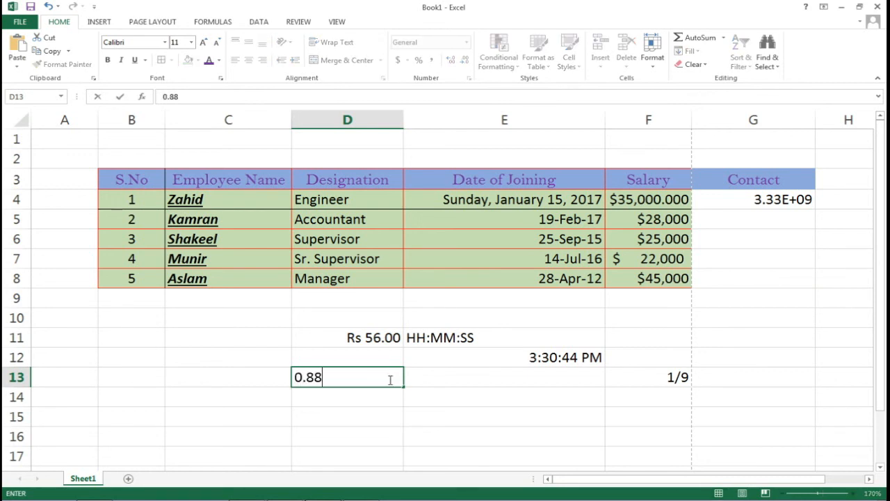
key(Return)
click(389, 376)
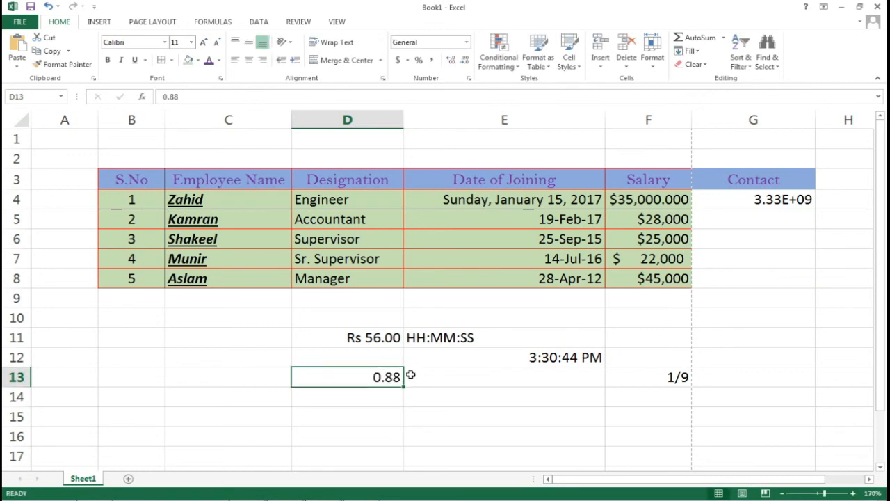
click(419, 61)
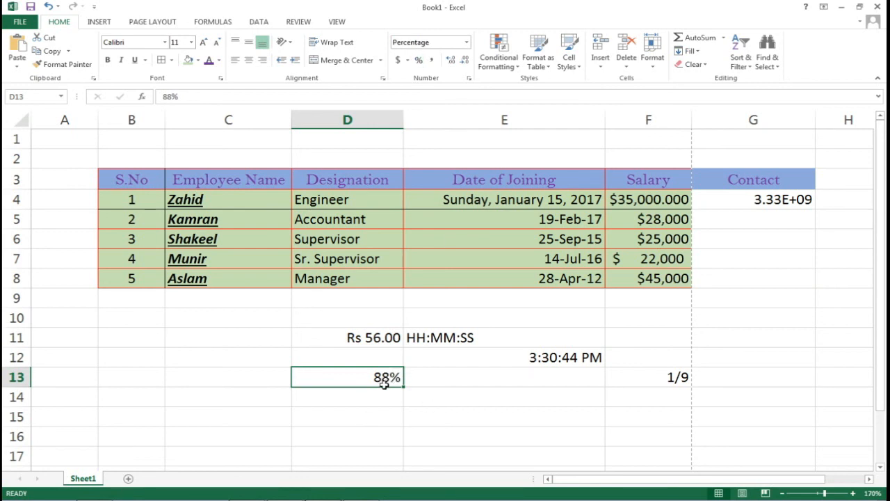
click(233, 334)
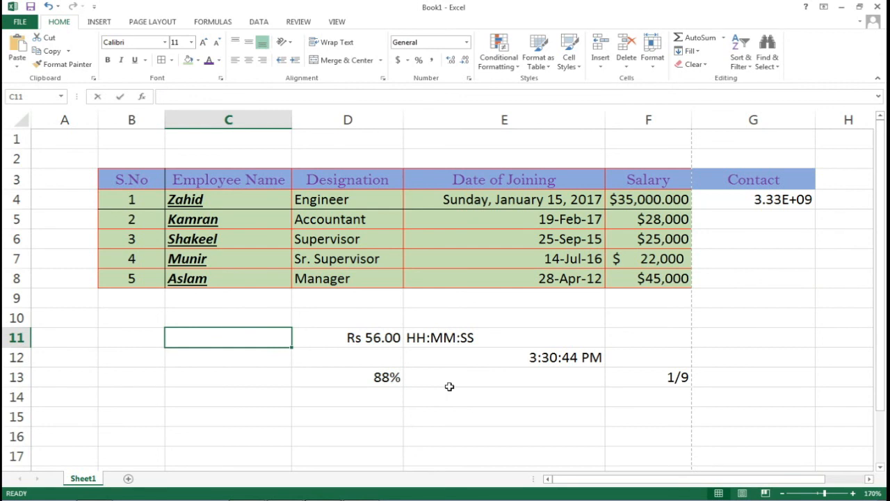
Enter 125802 in C11 and apply Comma Style to show it as 125,802.00
text(125)
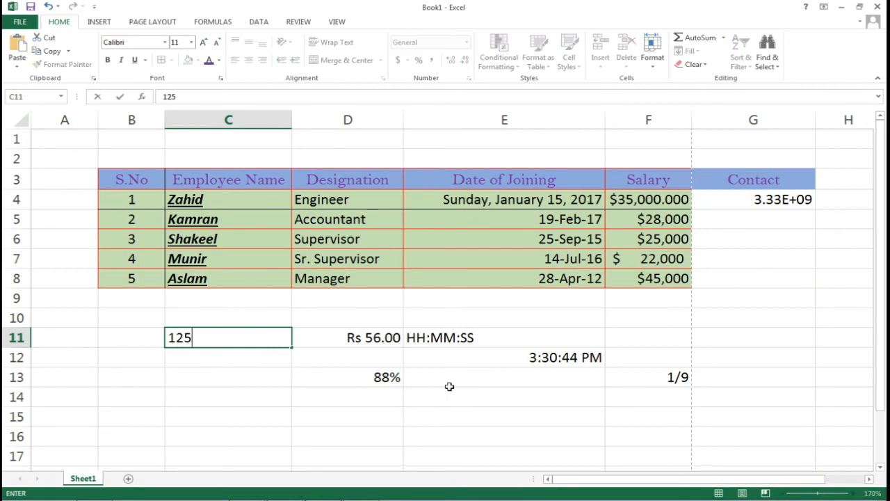
text(802)
key(Return)
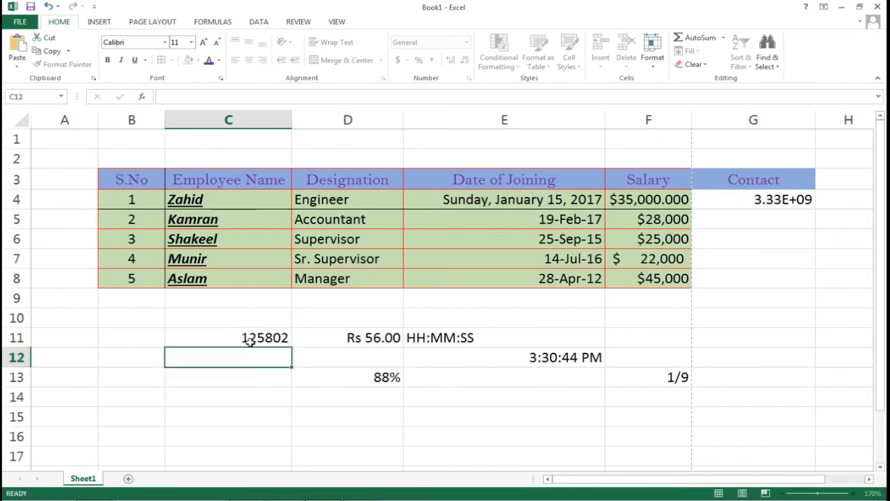
click(253, 337)
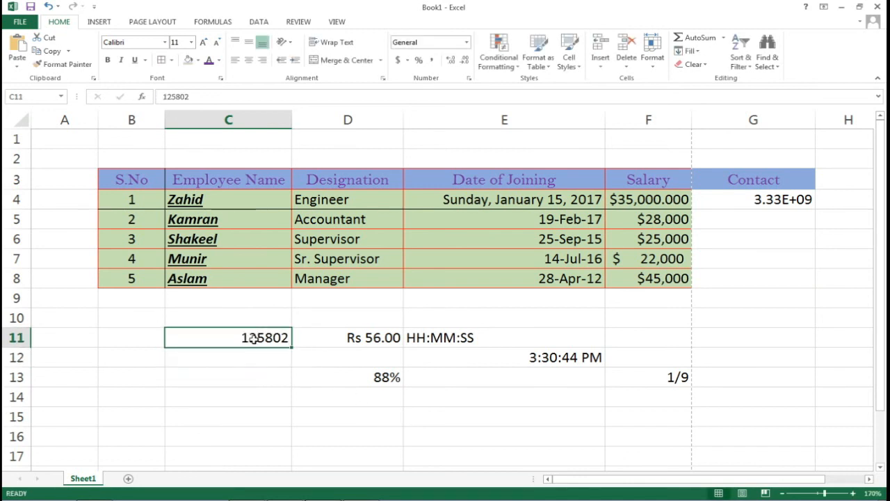
click(432, 61)
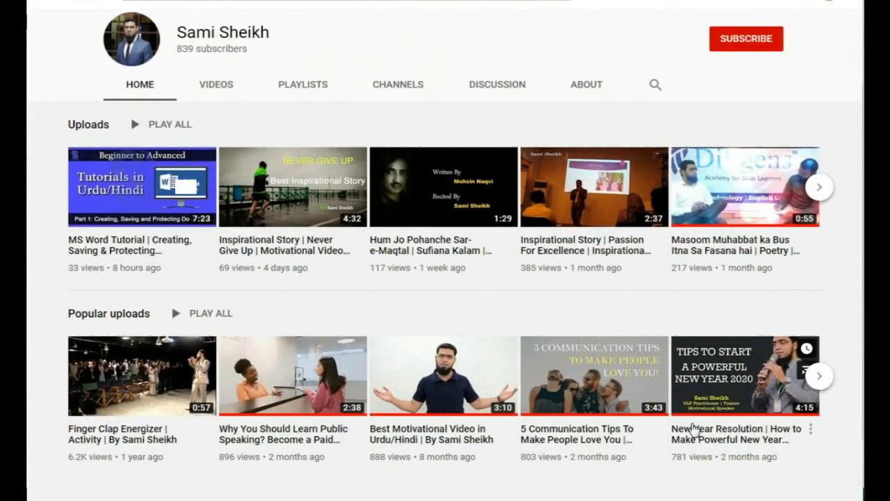
Subscribe to the tutorial author's channel and turn on notifications for All uploads
scroll(678, 386, up, 3)
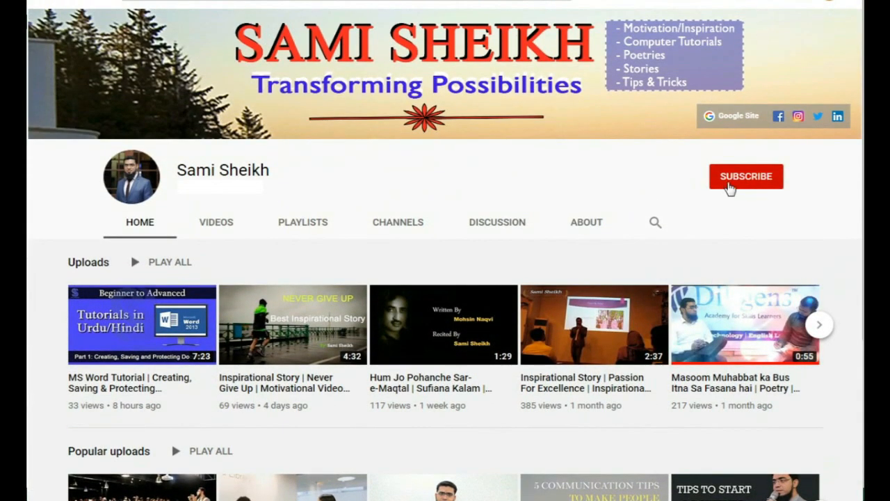
click(733, 185)
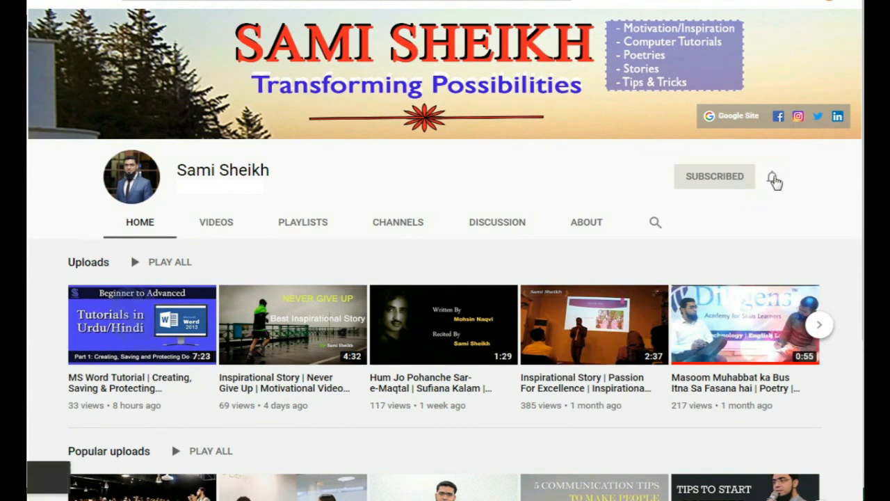
click(774, 180)
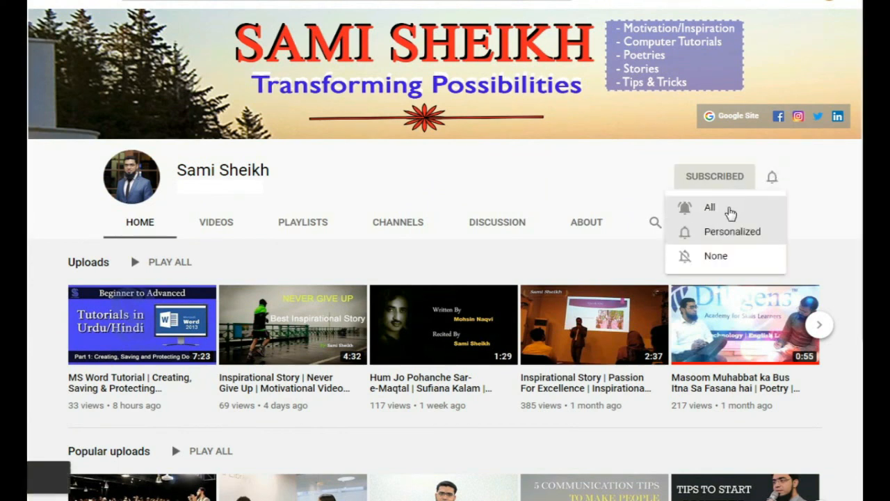
click(730, 210)
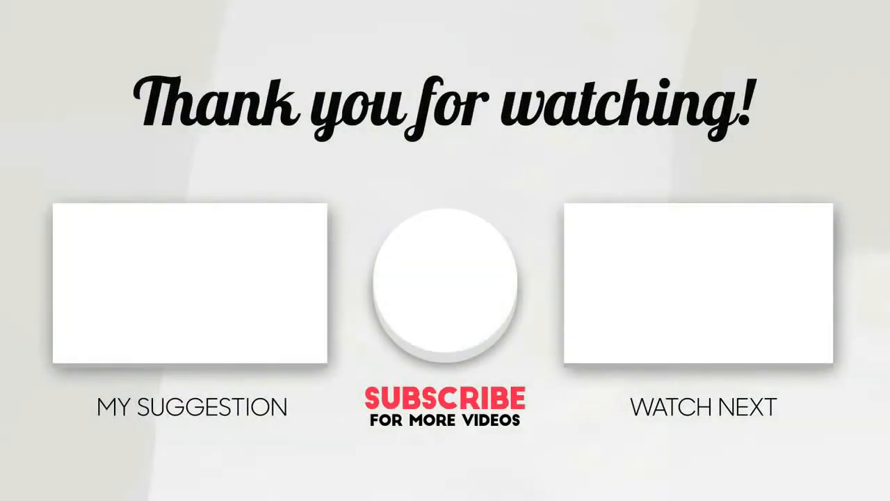